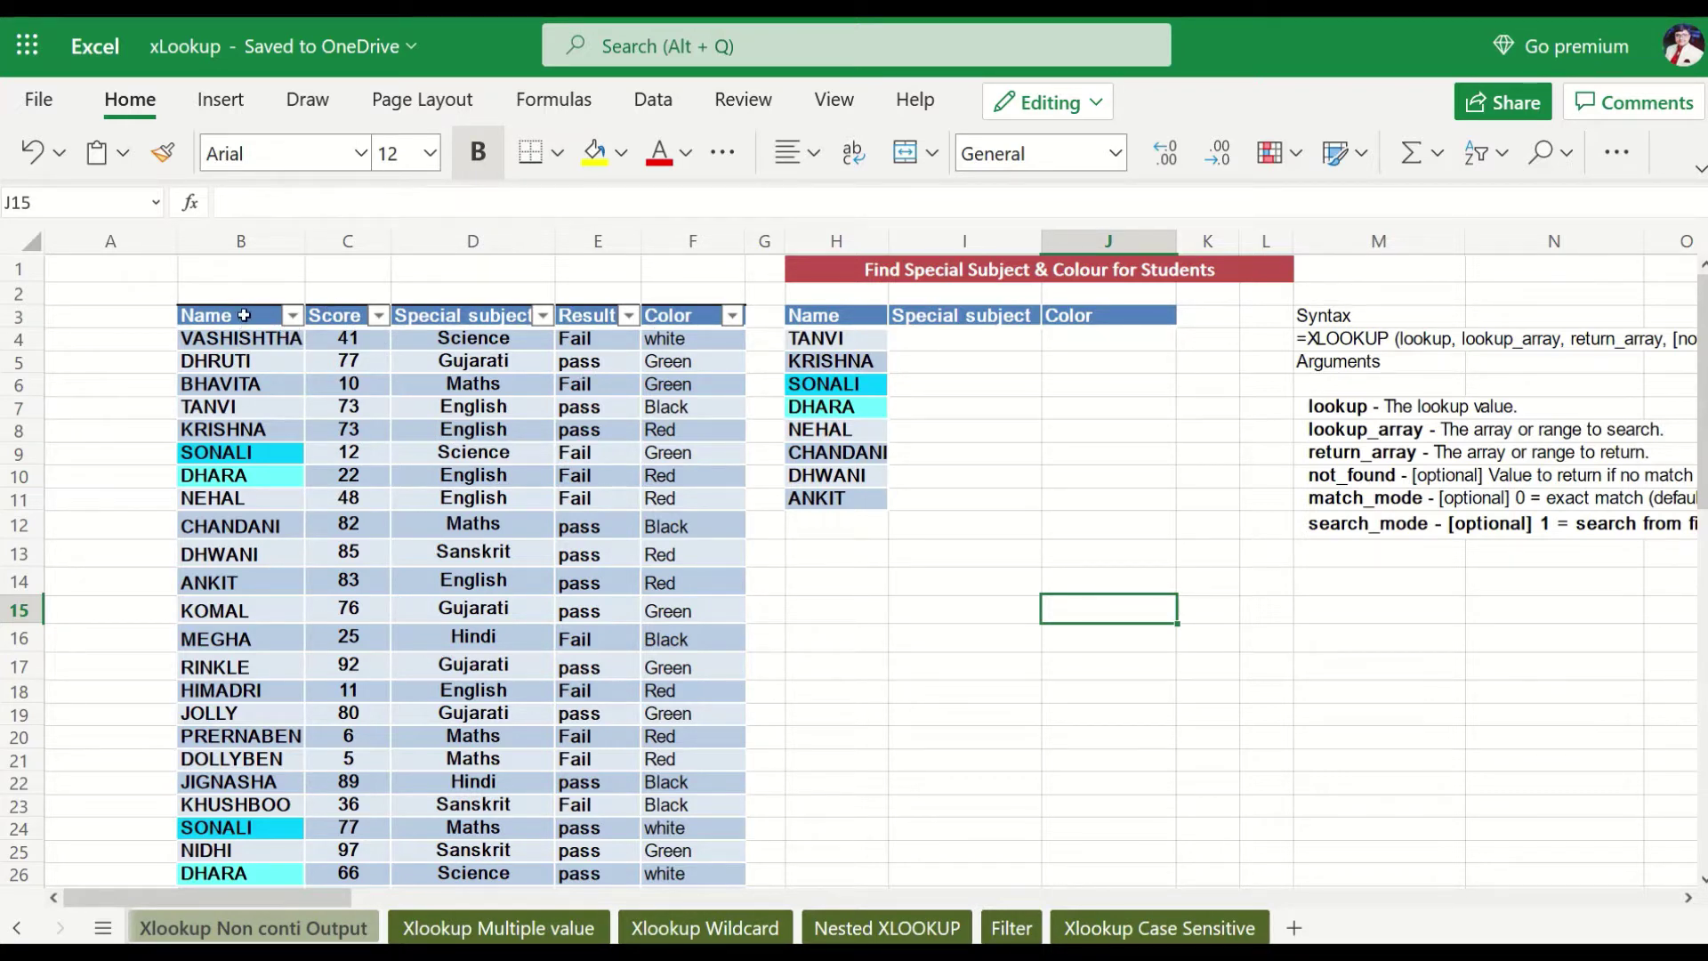
Start an XLOOKUP formula in I4 with H4 as the lookup value and the absolute range $B$4:$B$29 as the lookup array.
click(840, 338)
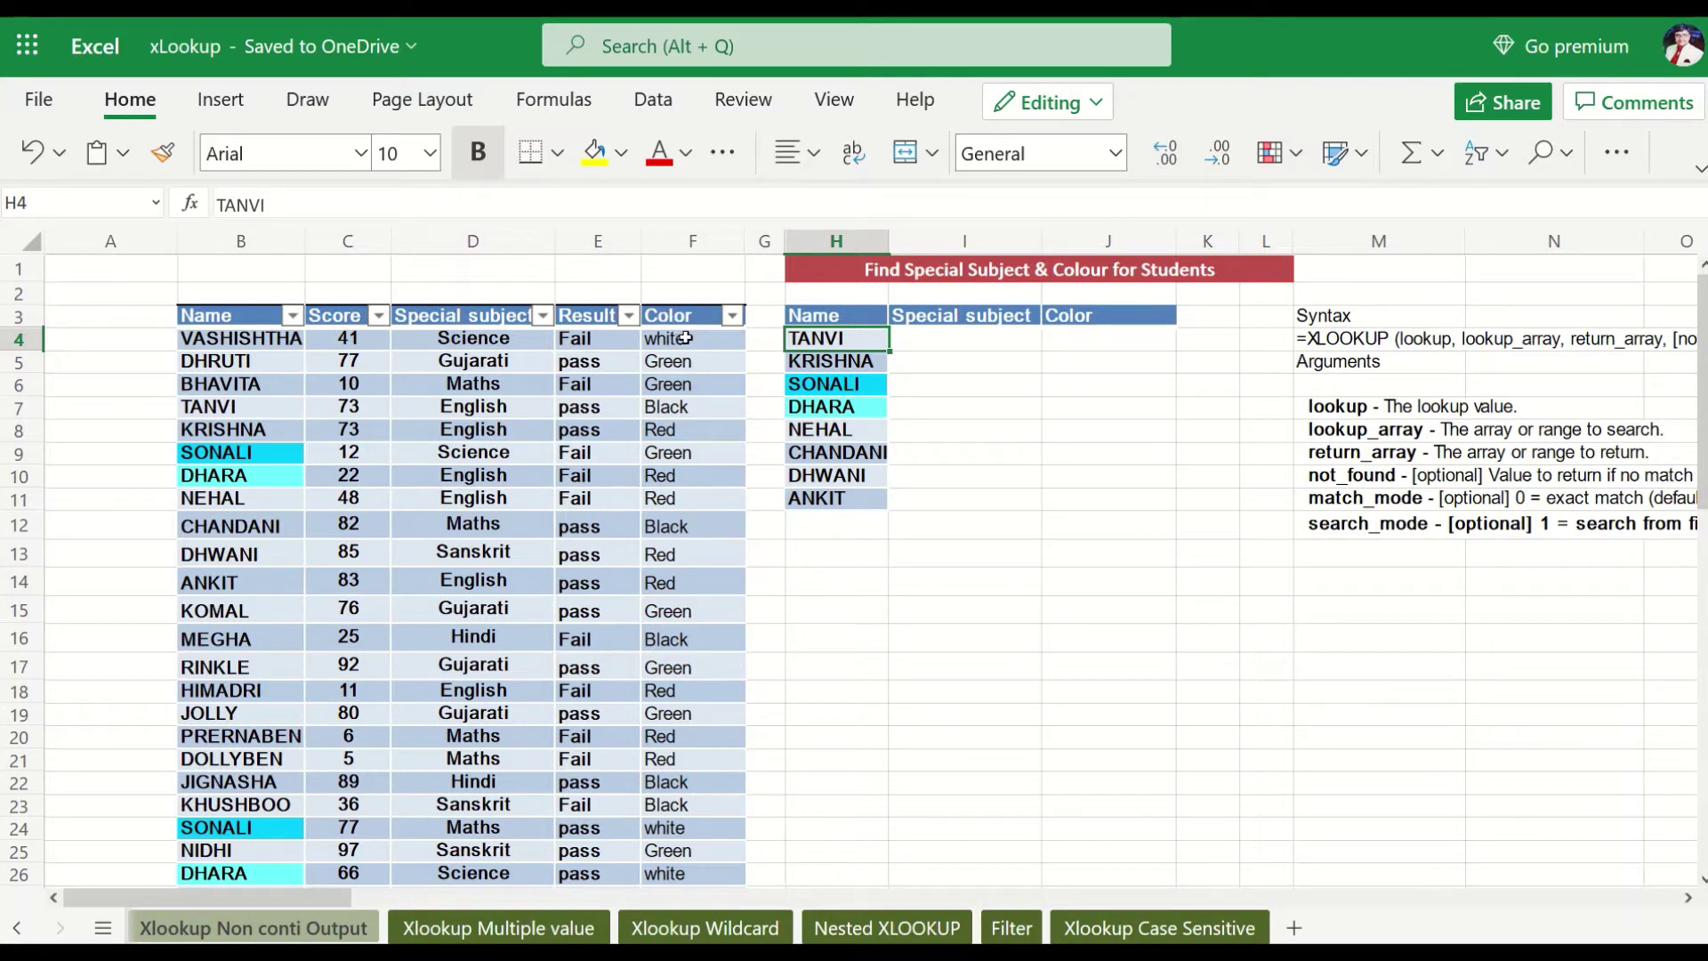
click(990, 346)
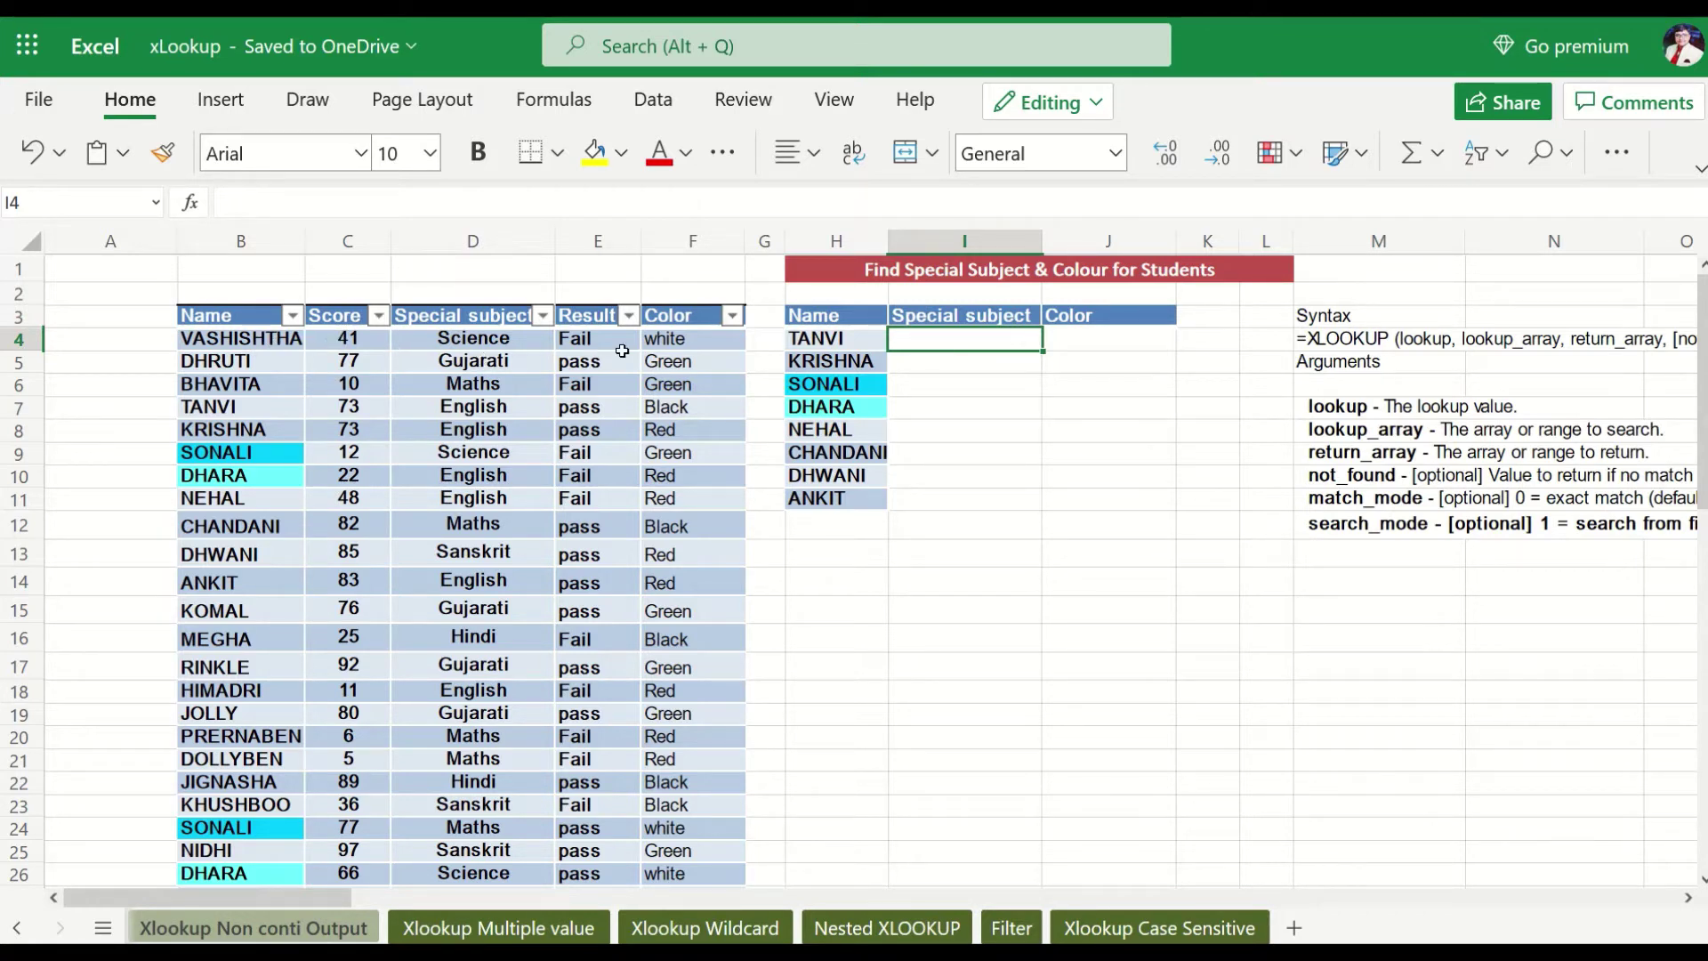
text(=xl)
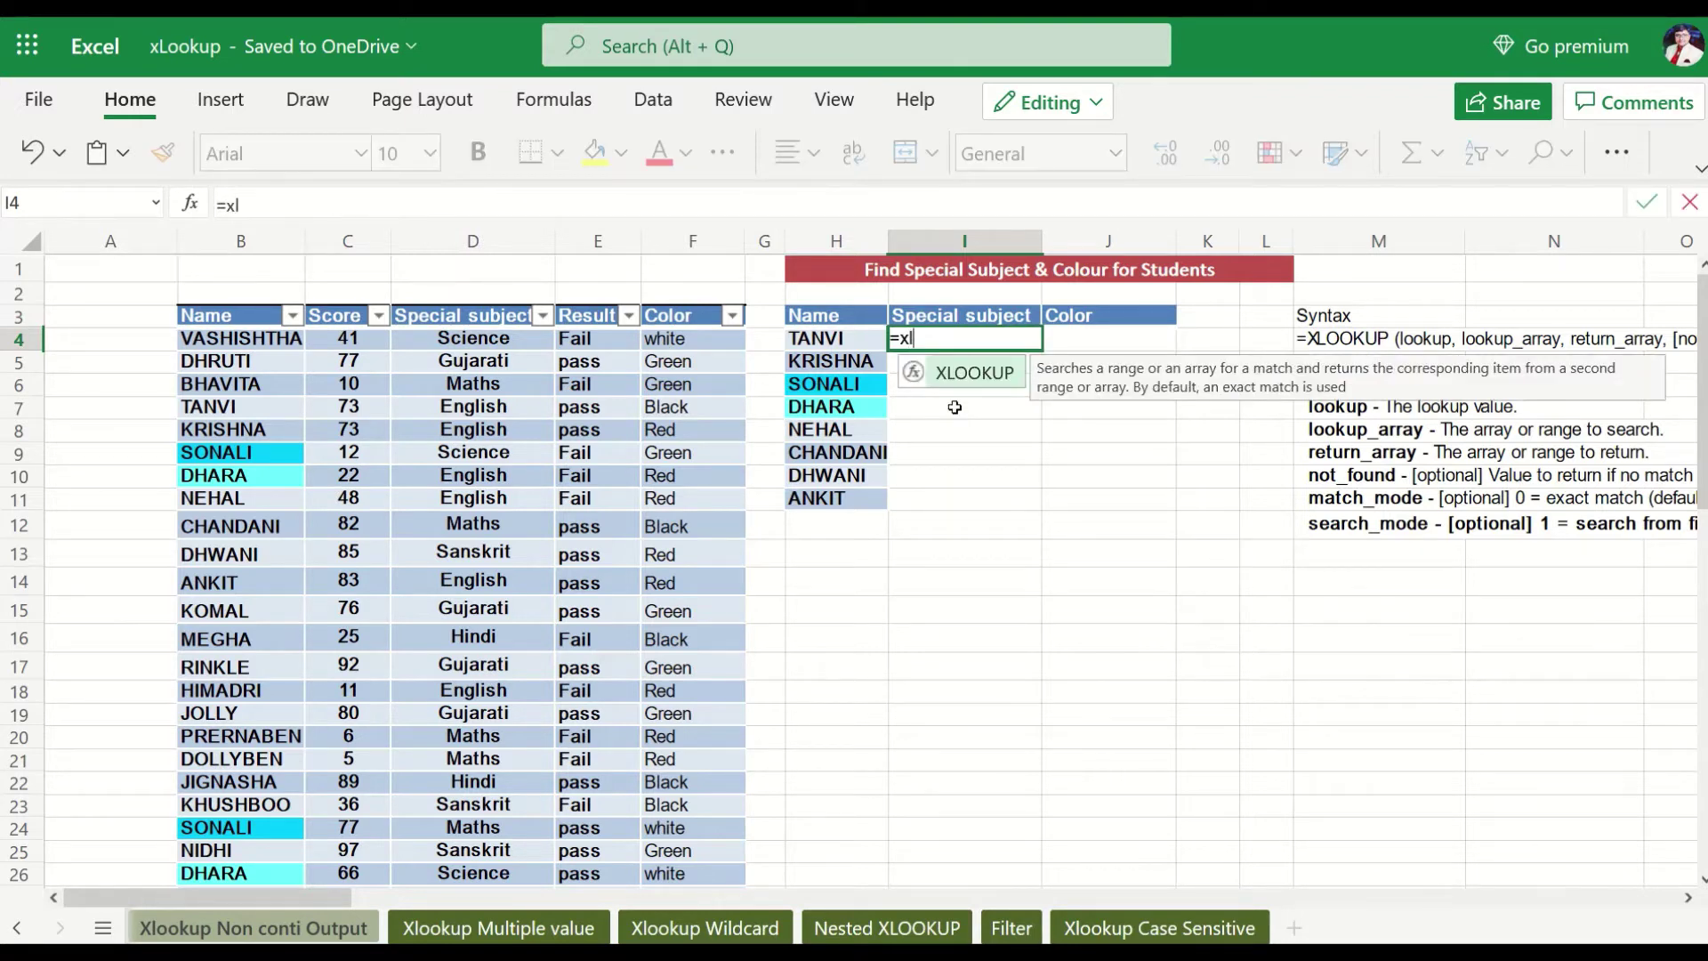
key(Tab)
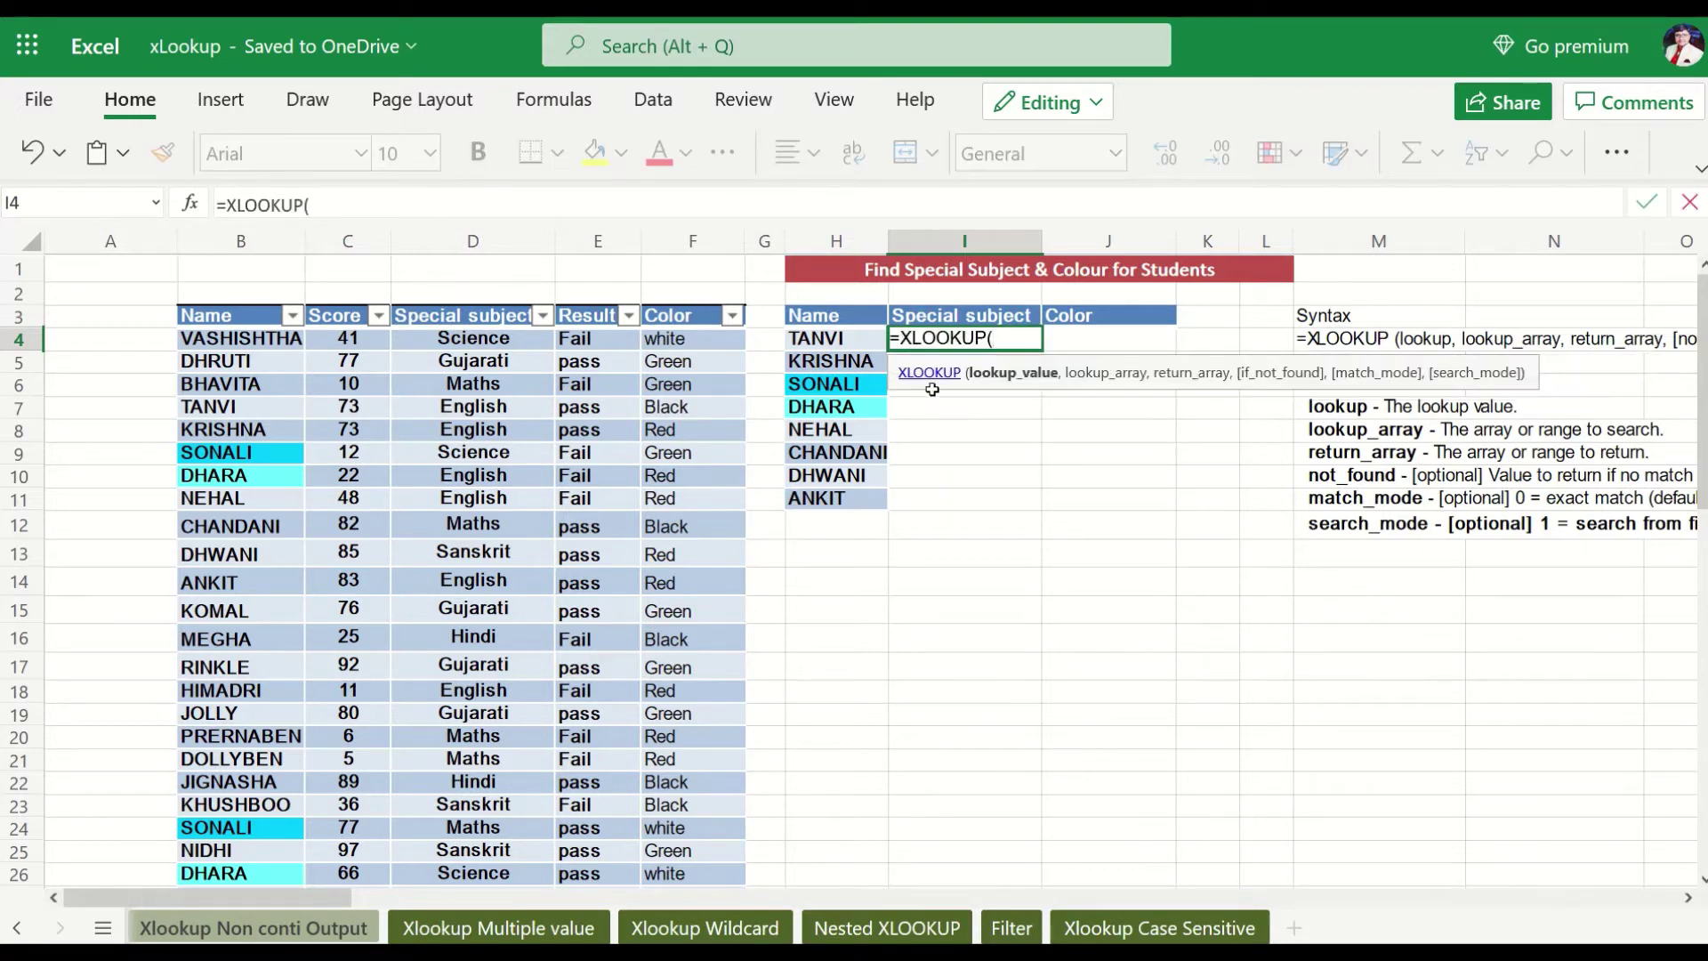
click(841, 338)
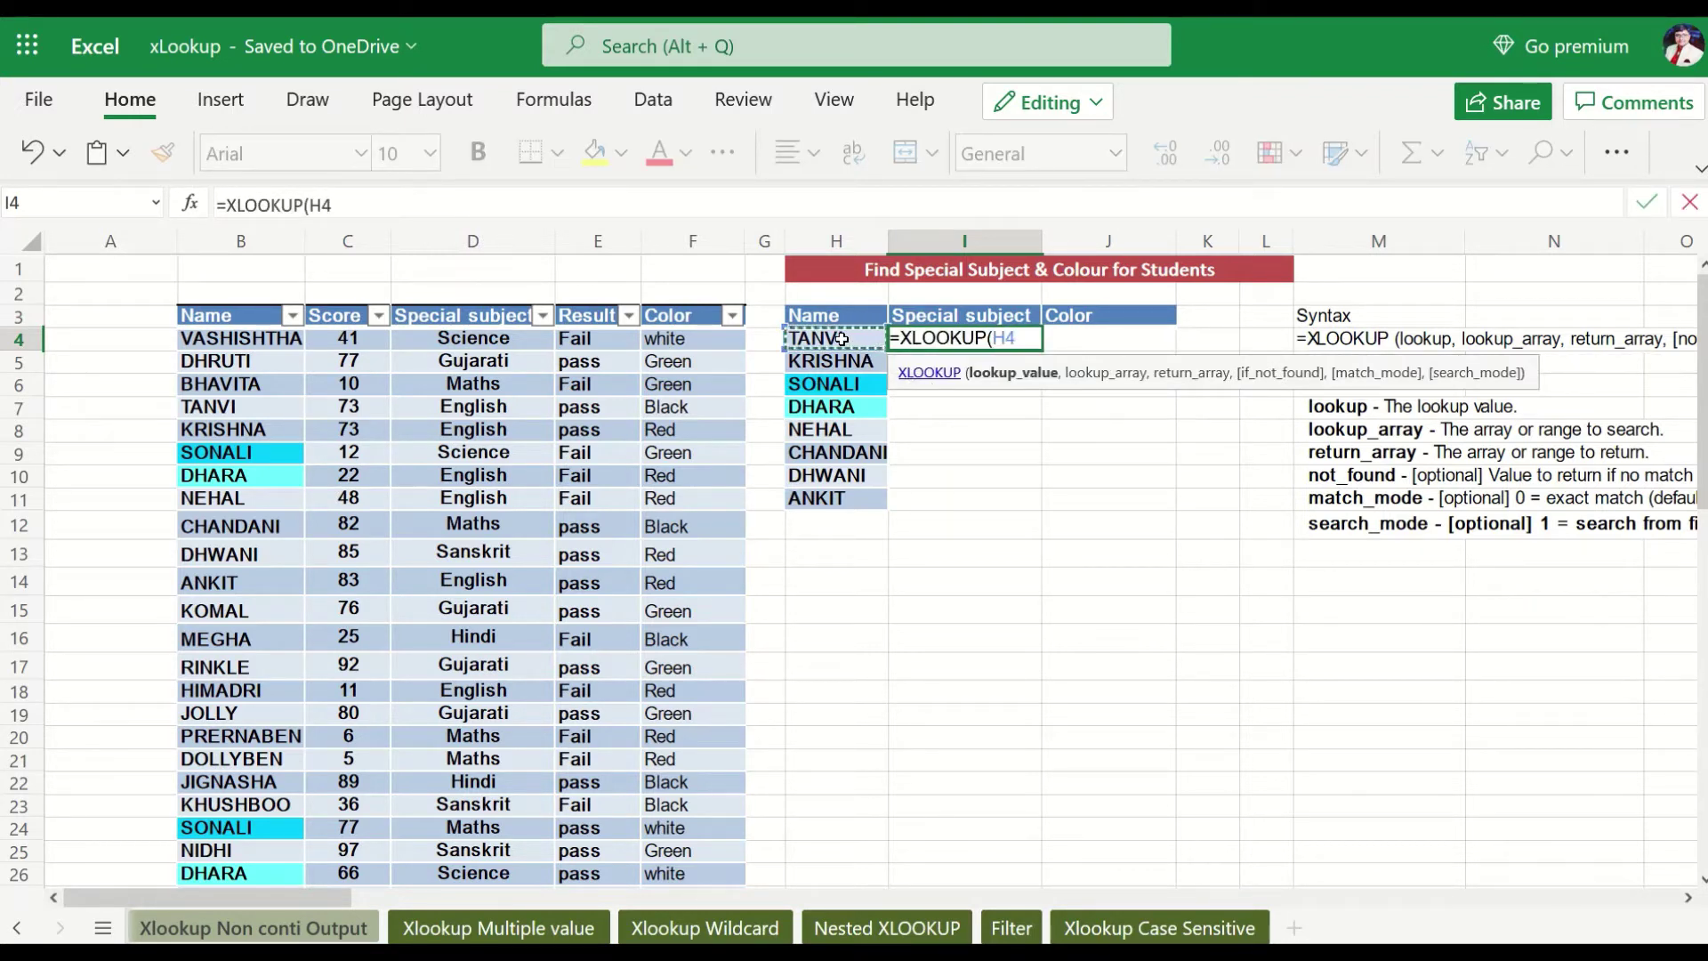
text(,)
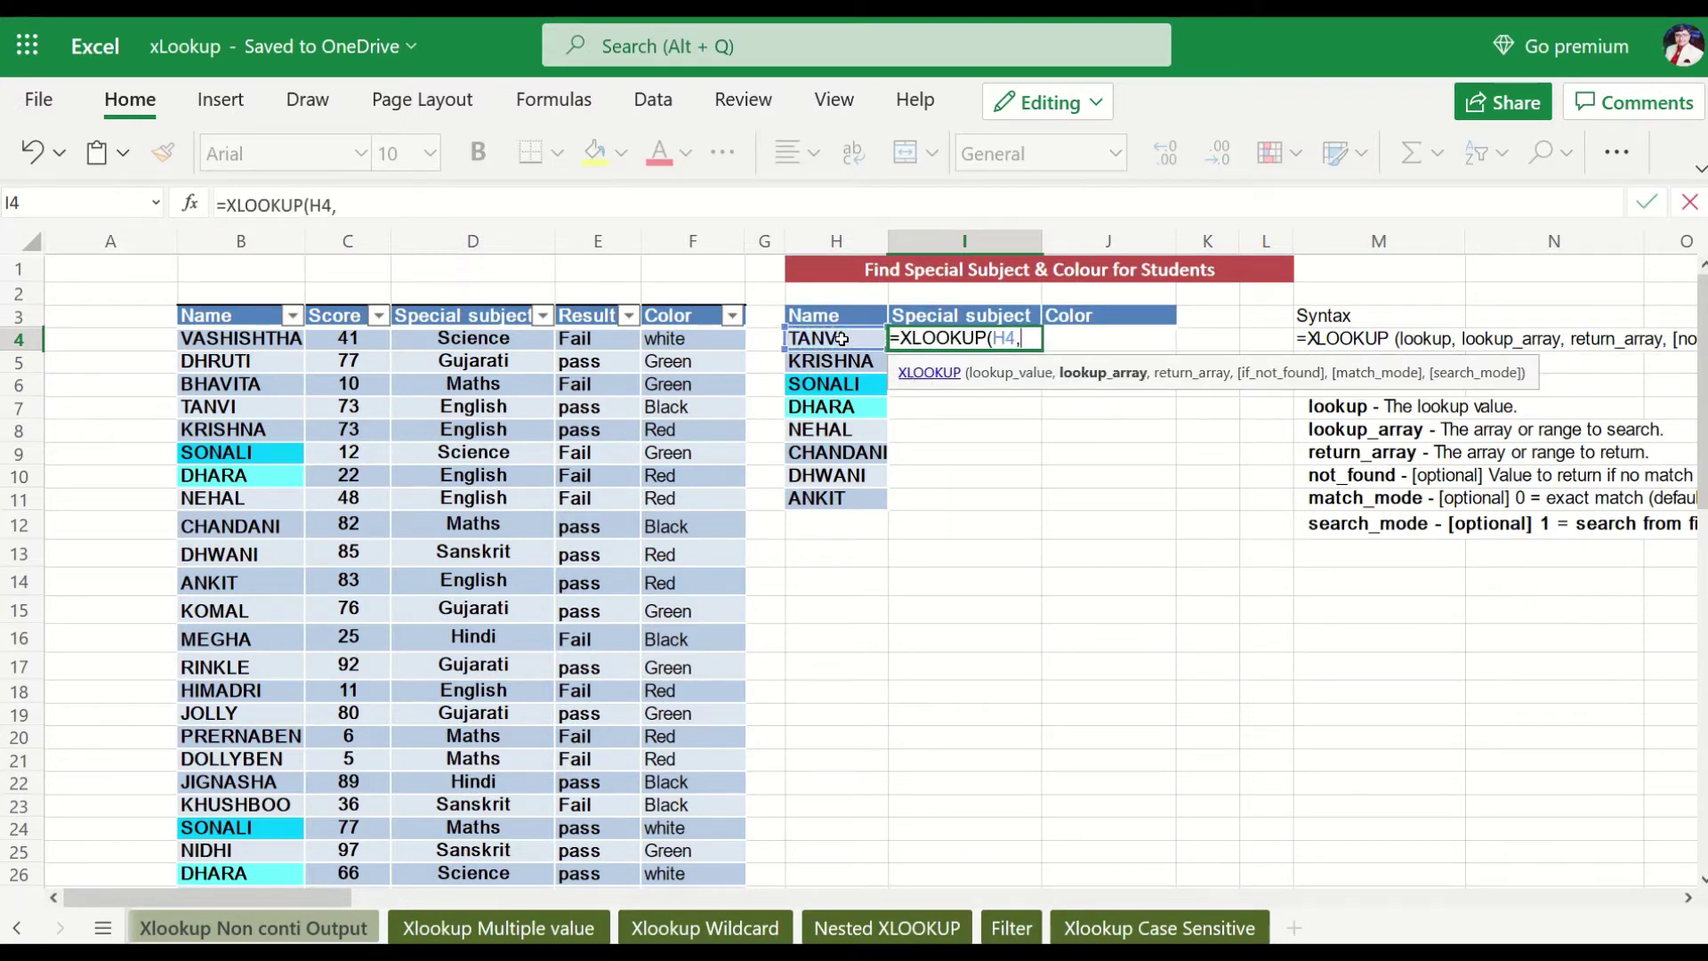
click(248, 341)
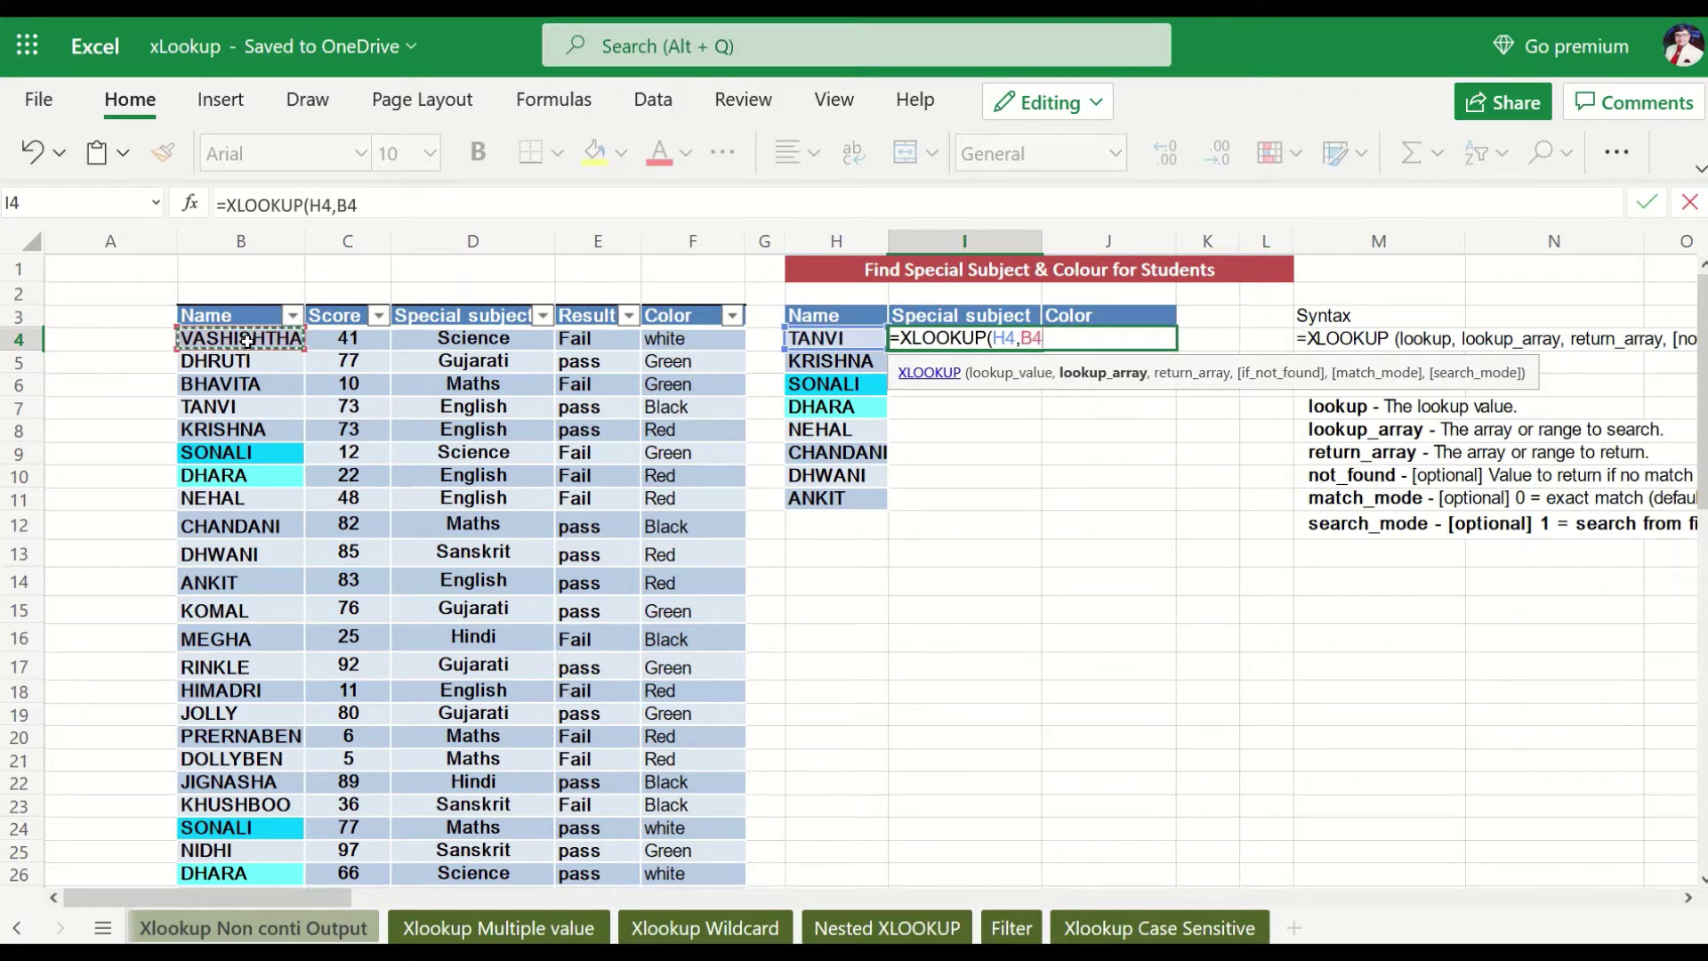
drag(247, 341, 240, 867)
scroll(805, 420, up, 1)
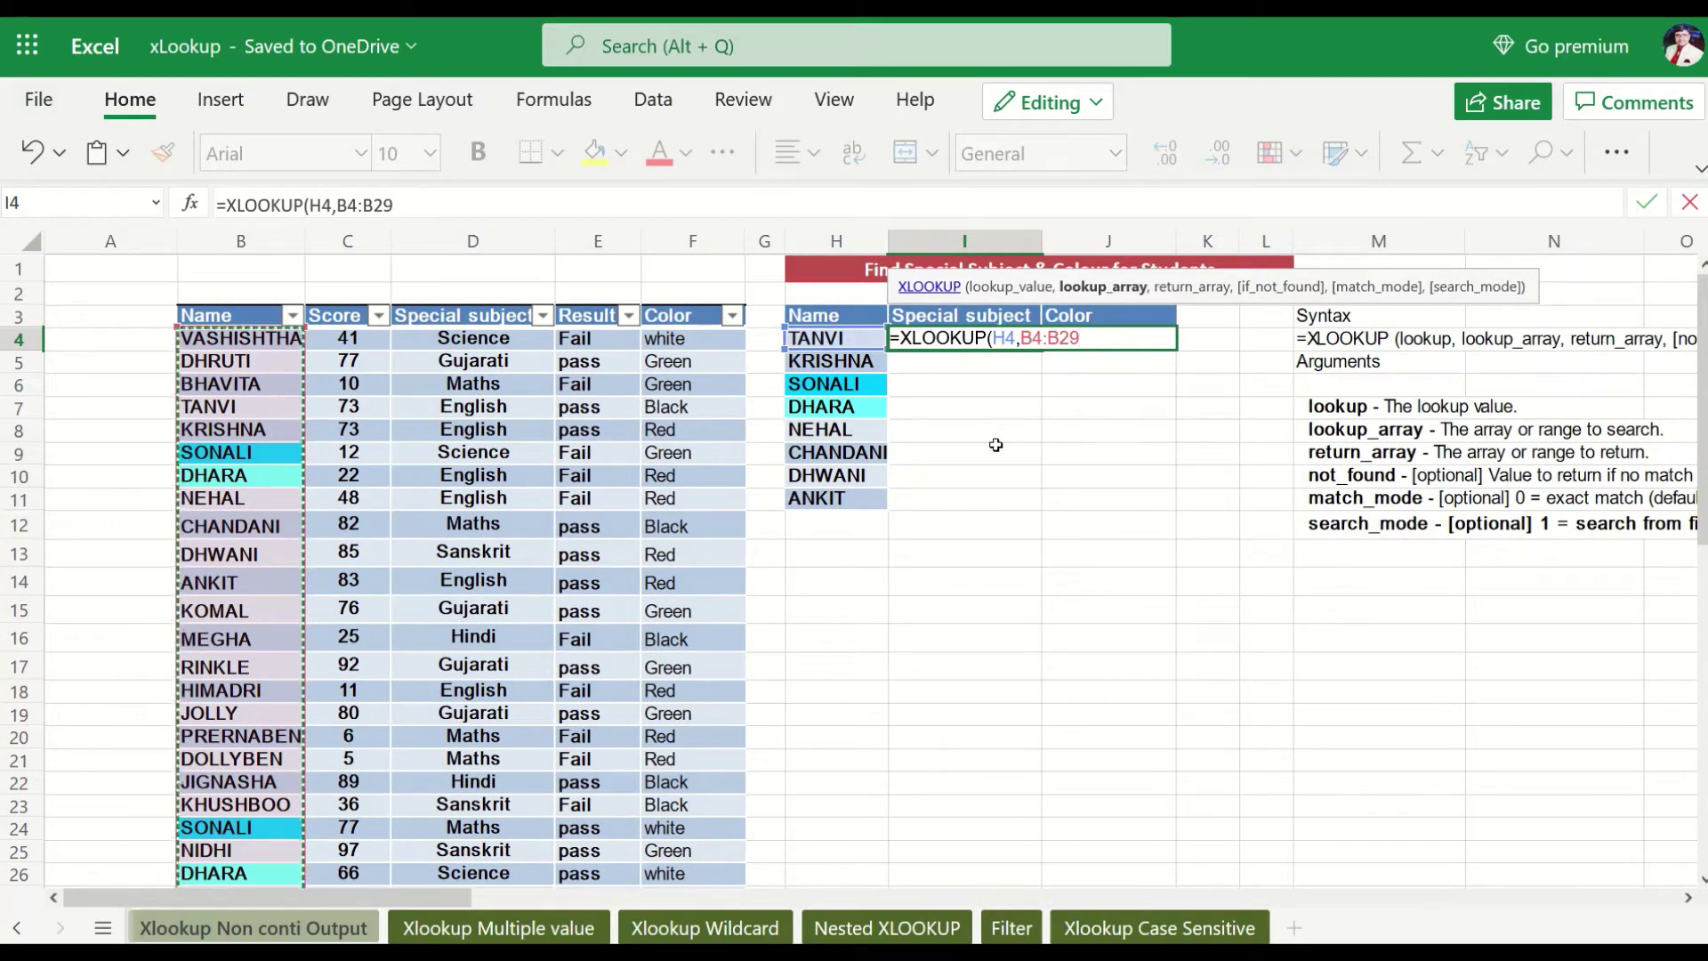
key(F4)
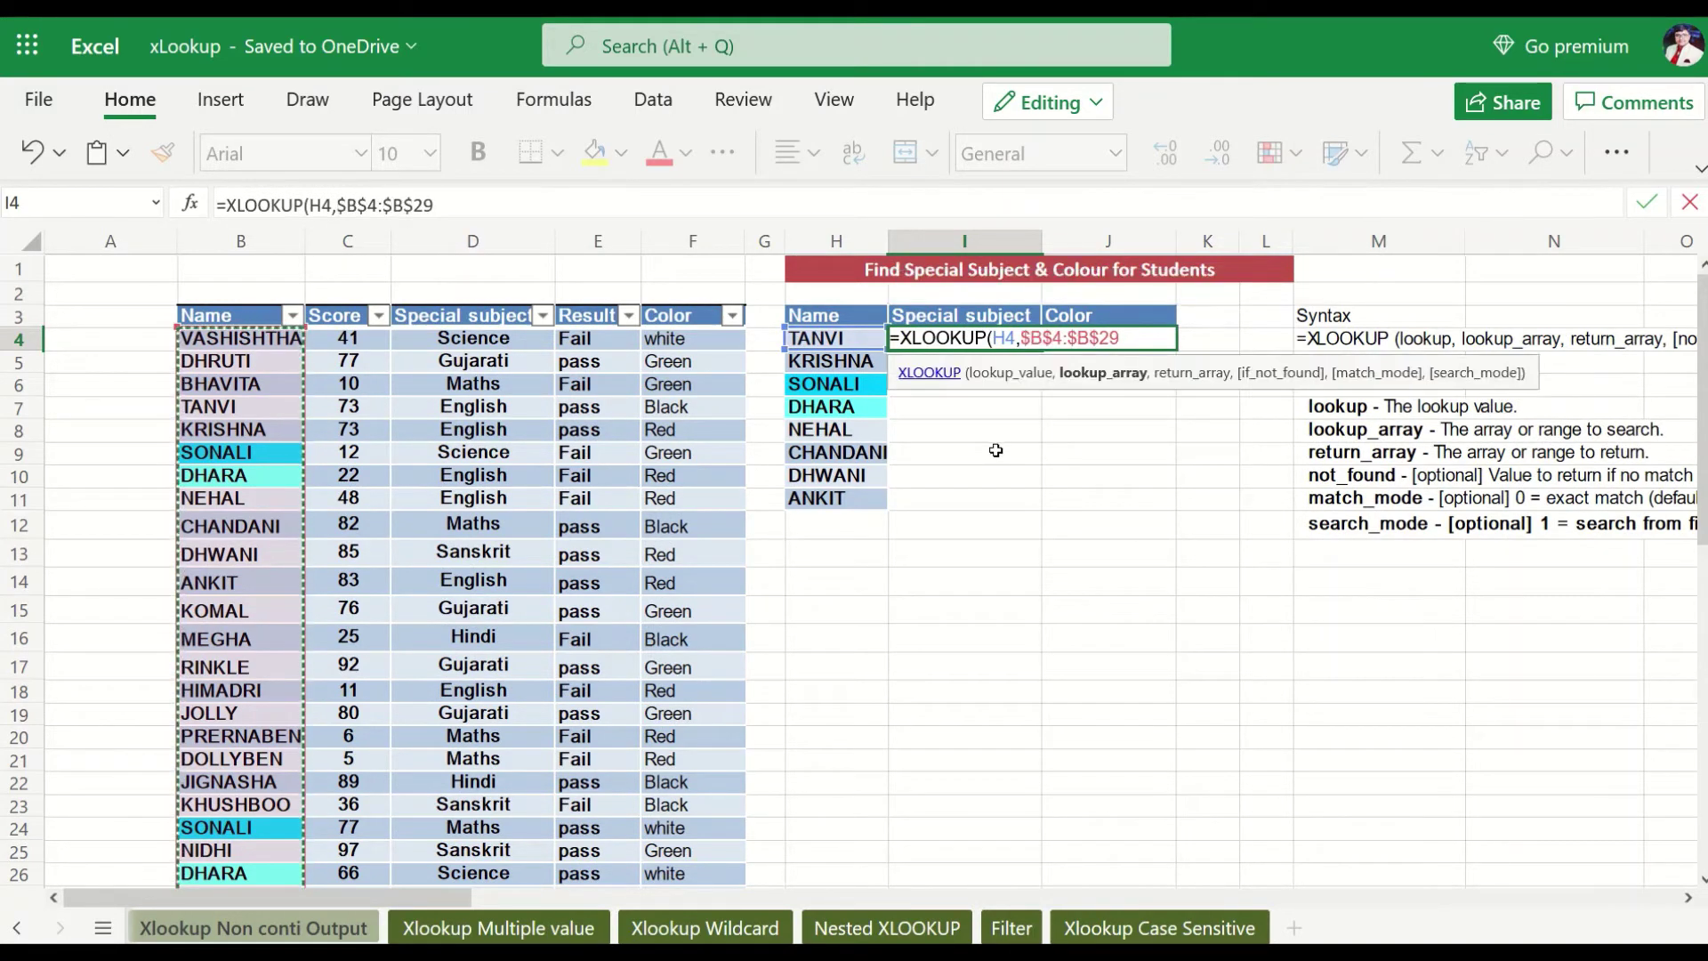
Add the absolute range $C$4:$F$29 as the return array and complete the XLOOKUP formula in I4.
text(,)
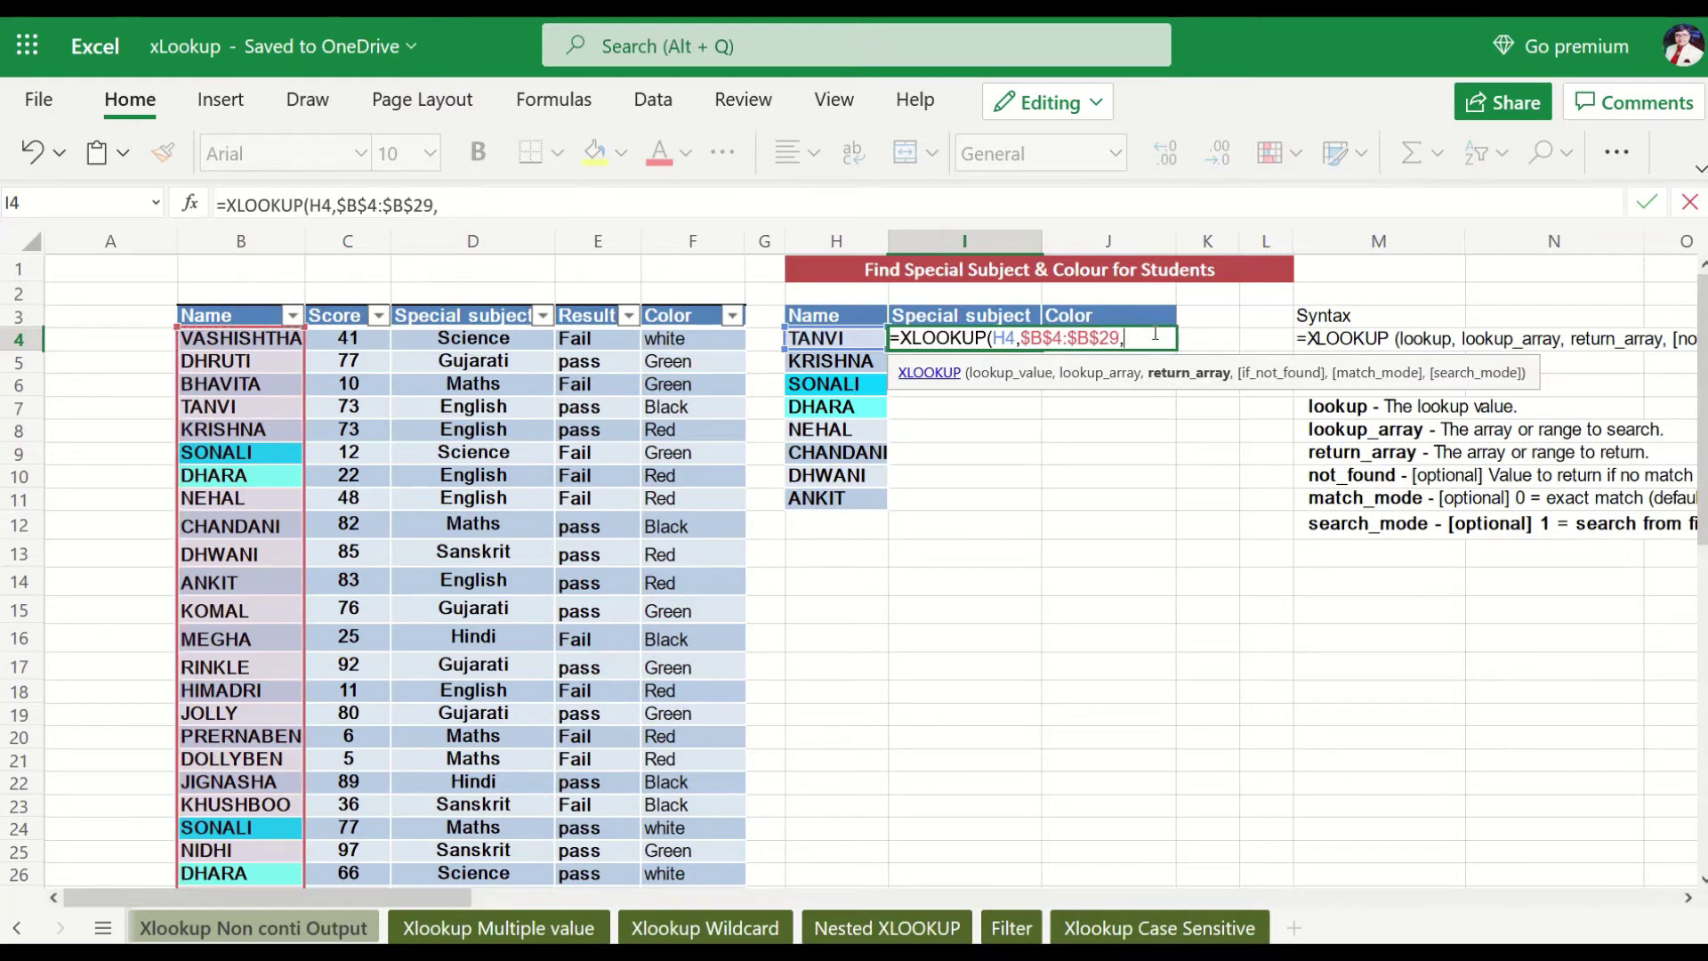
drag(342, 346, 703, 695)
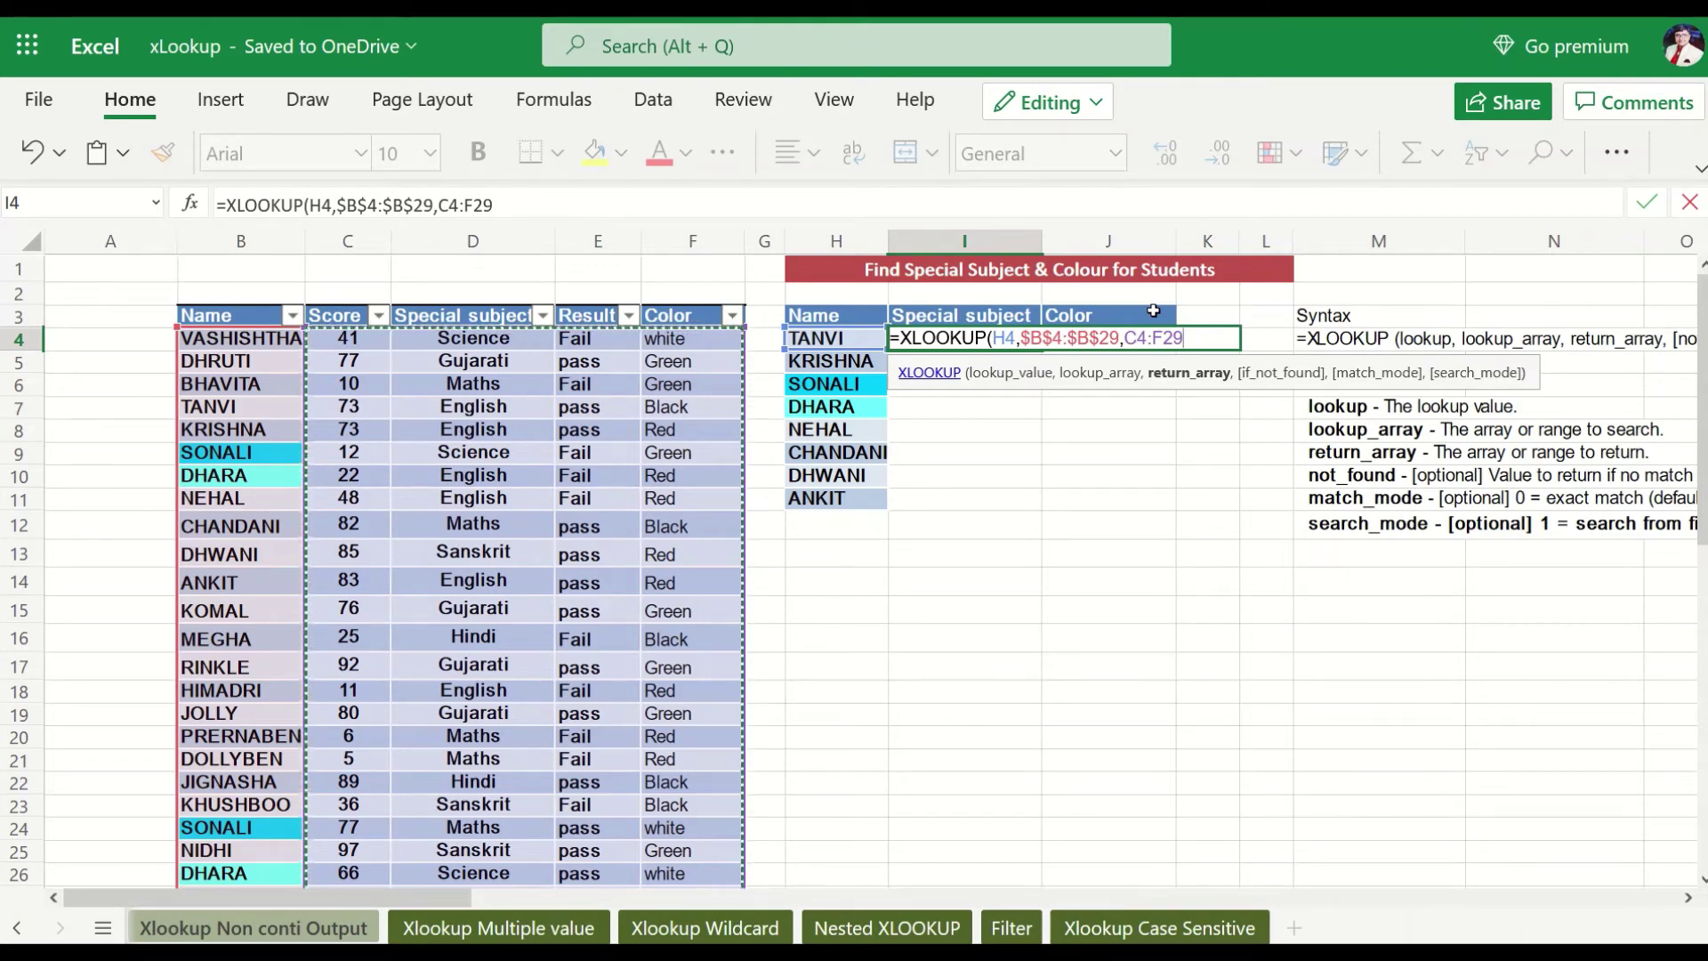
key(F4)
text())
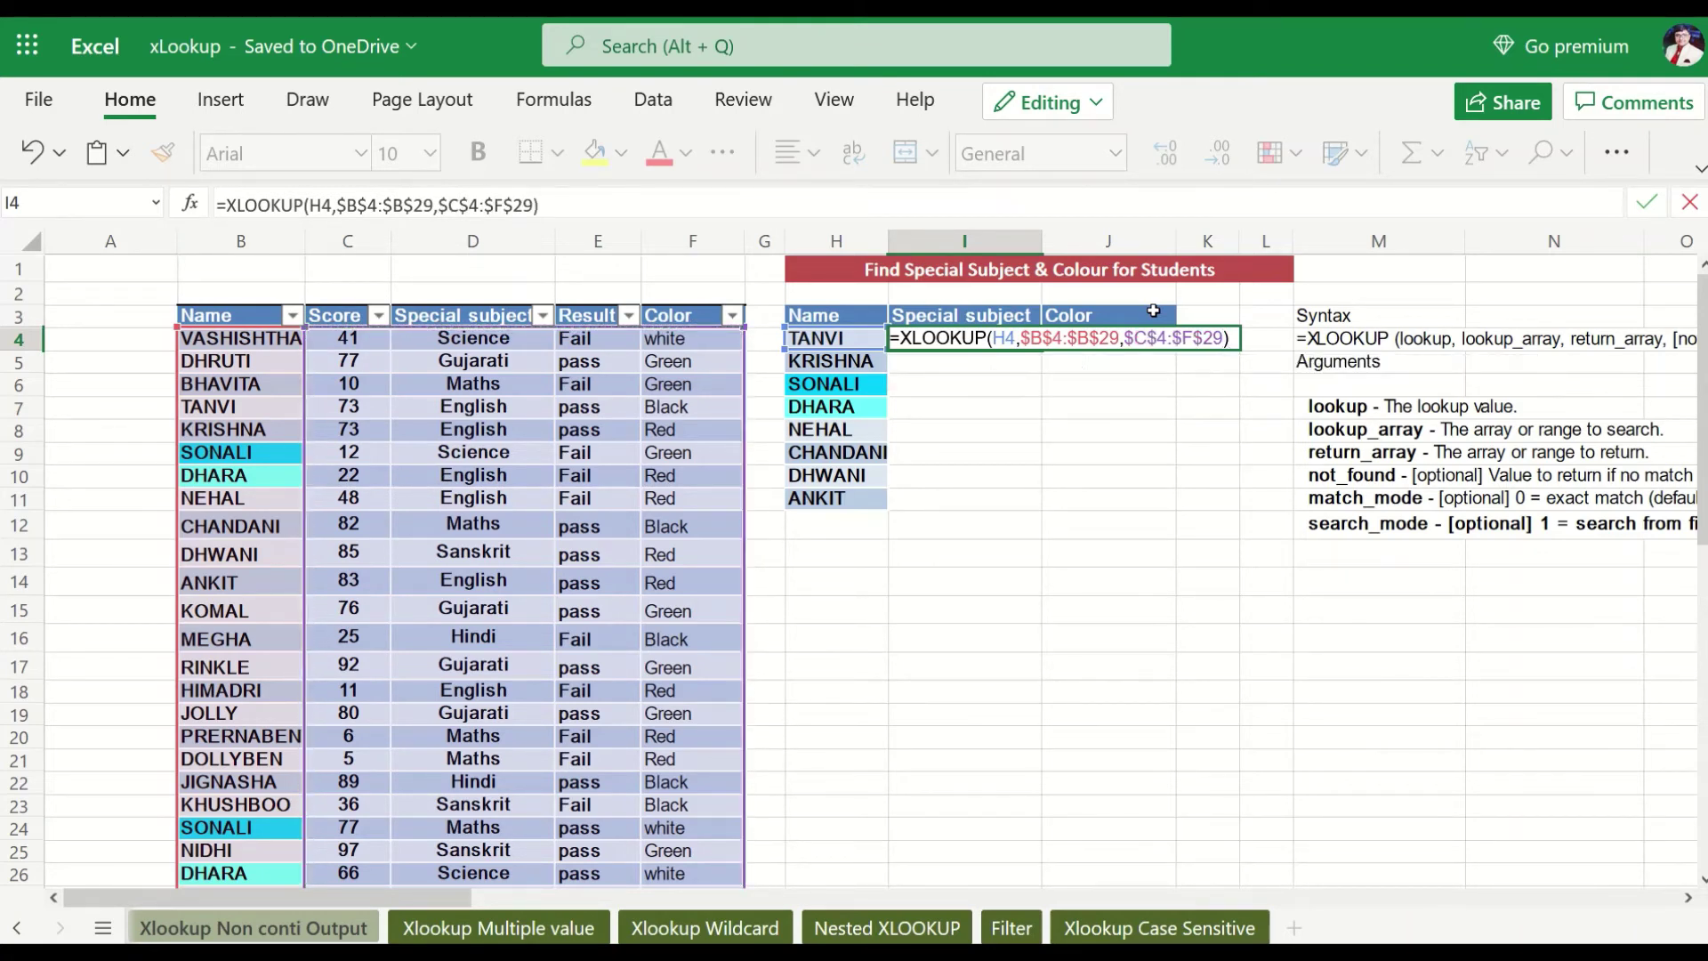
key(Return)
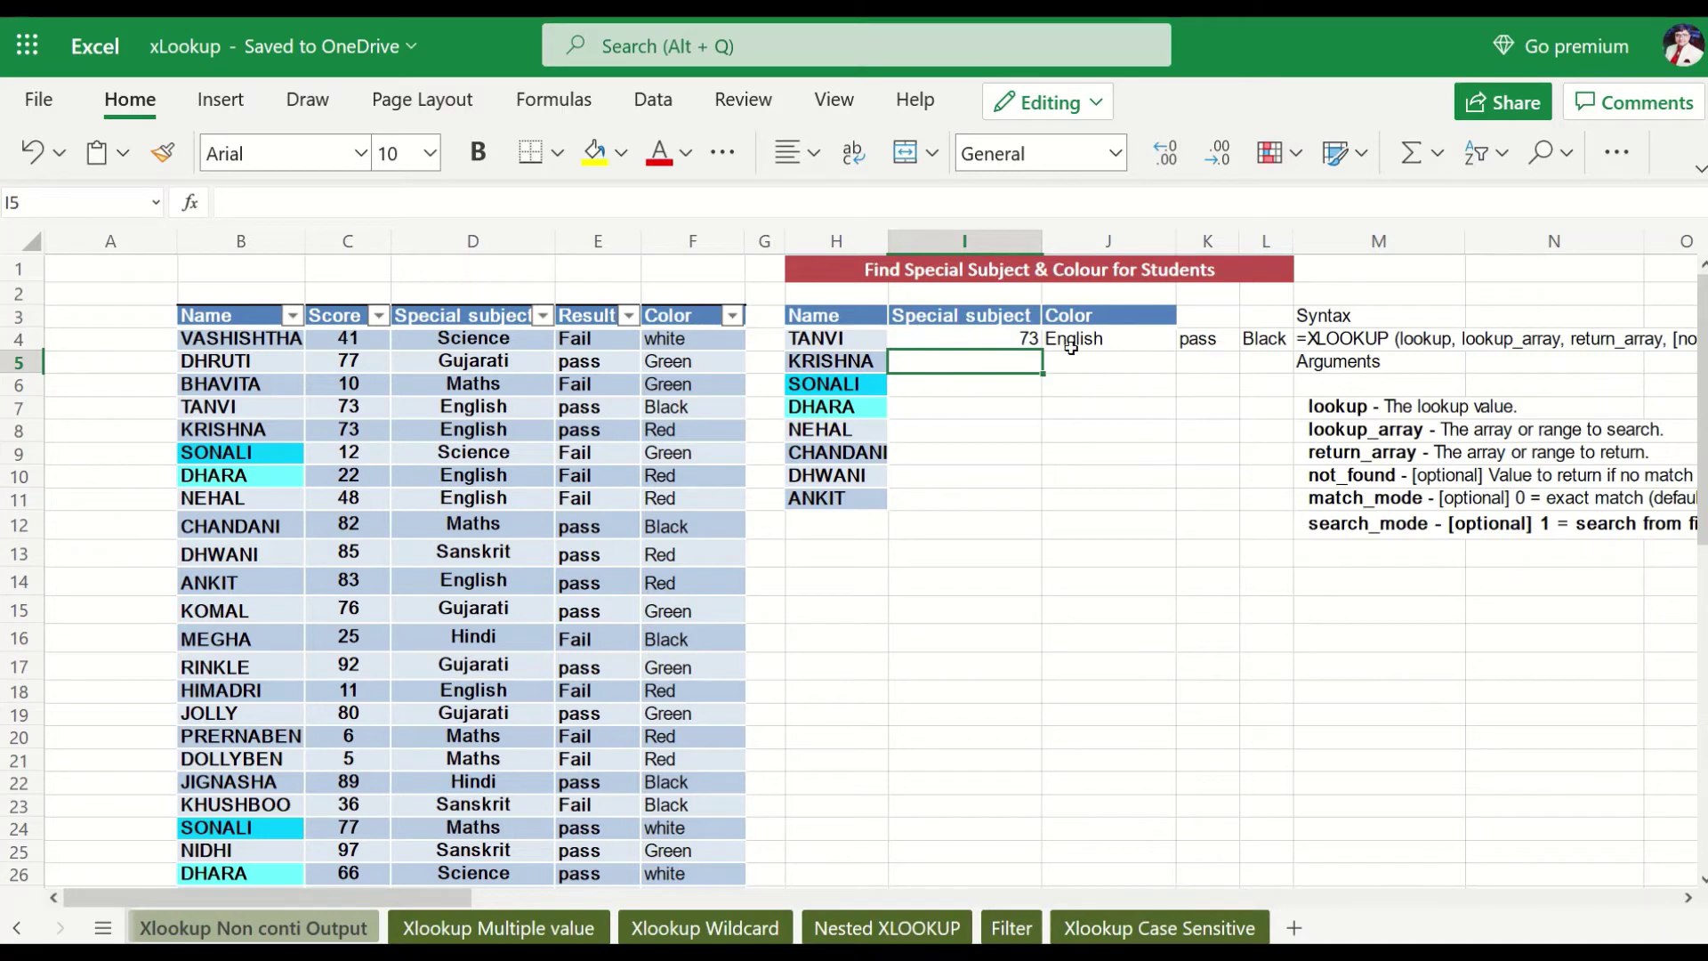
Wrap the XLOOKUP in I4 in a FILTER function with the include array {0,1,0,1} to return only Special subject and Color.
click(824, 338)
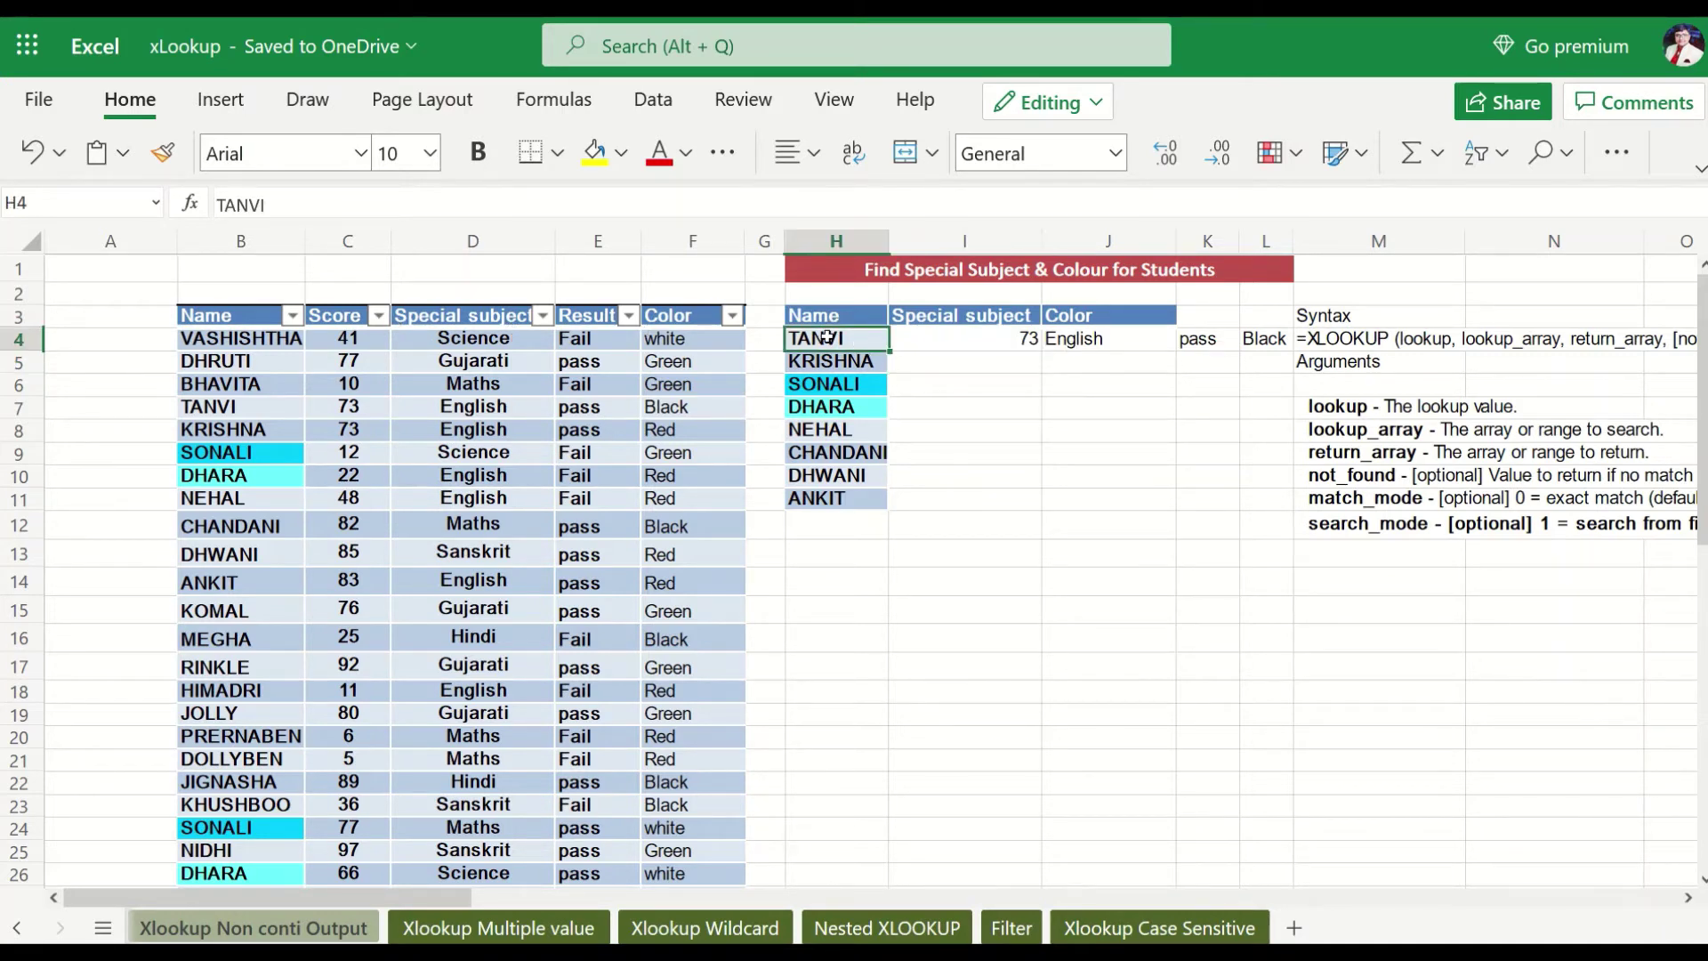
click(258, 406)
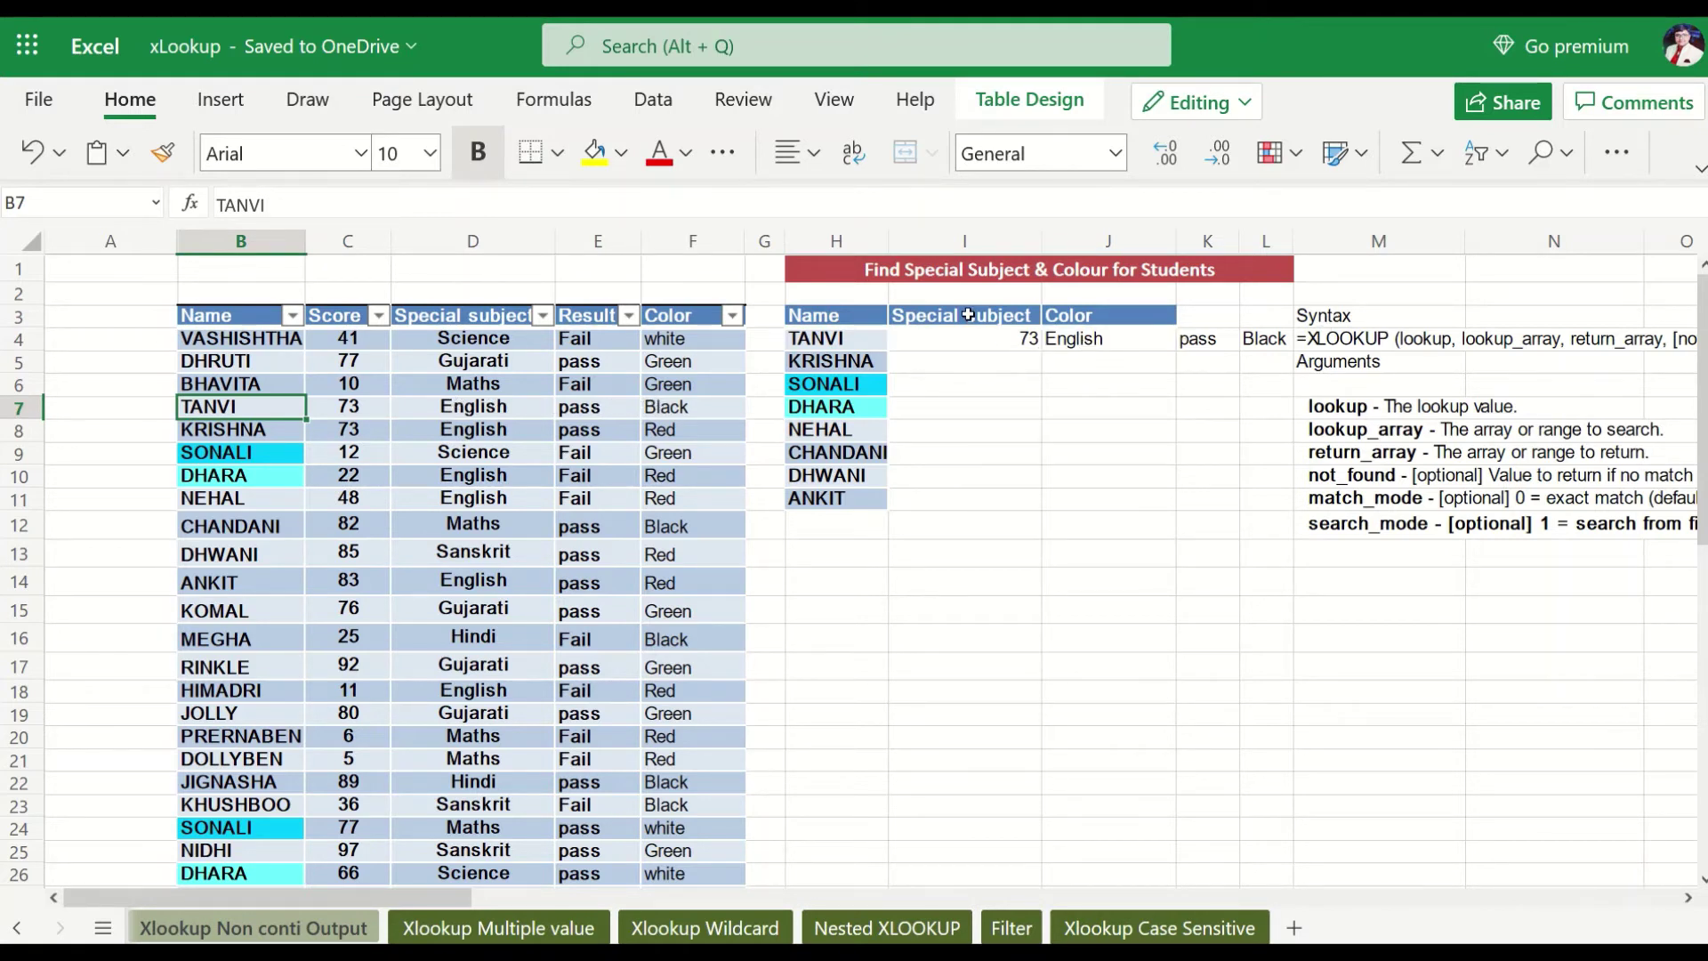
click(1006, 341)
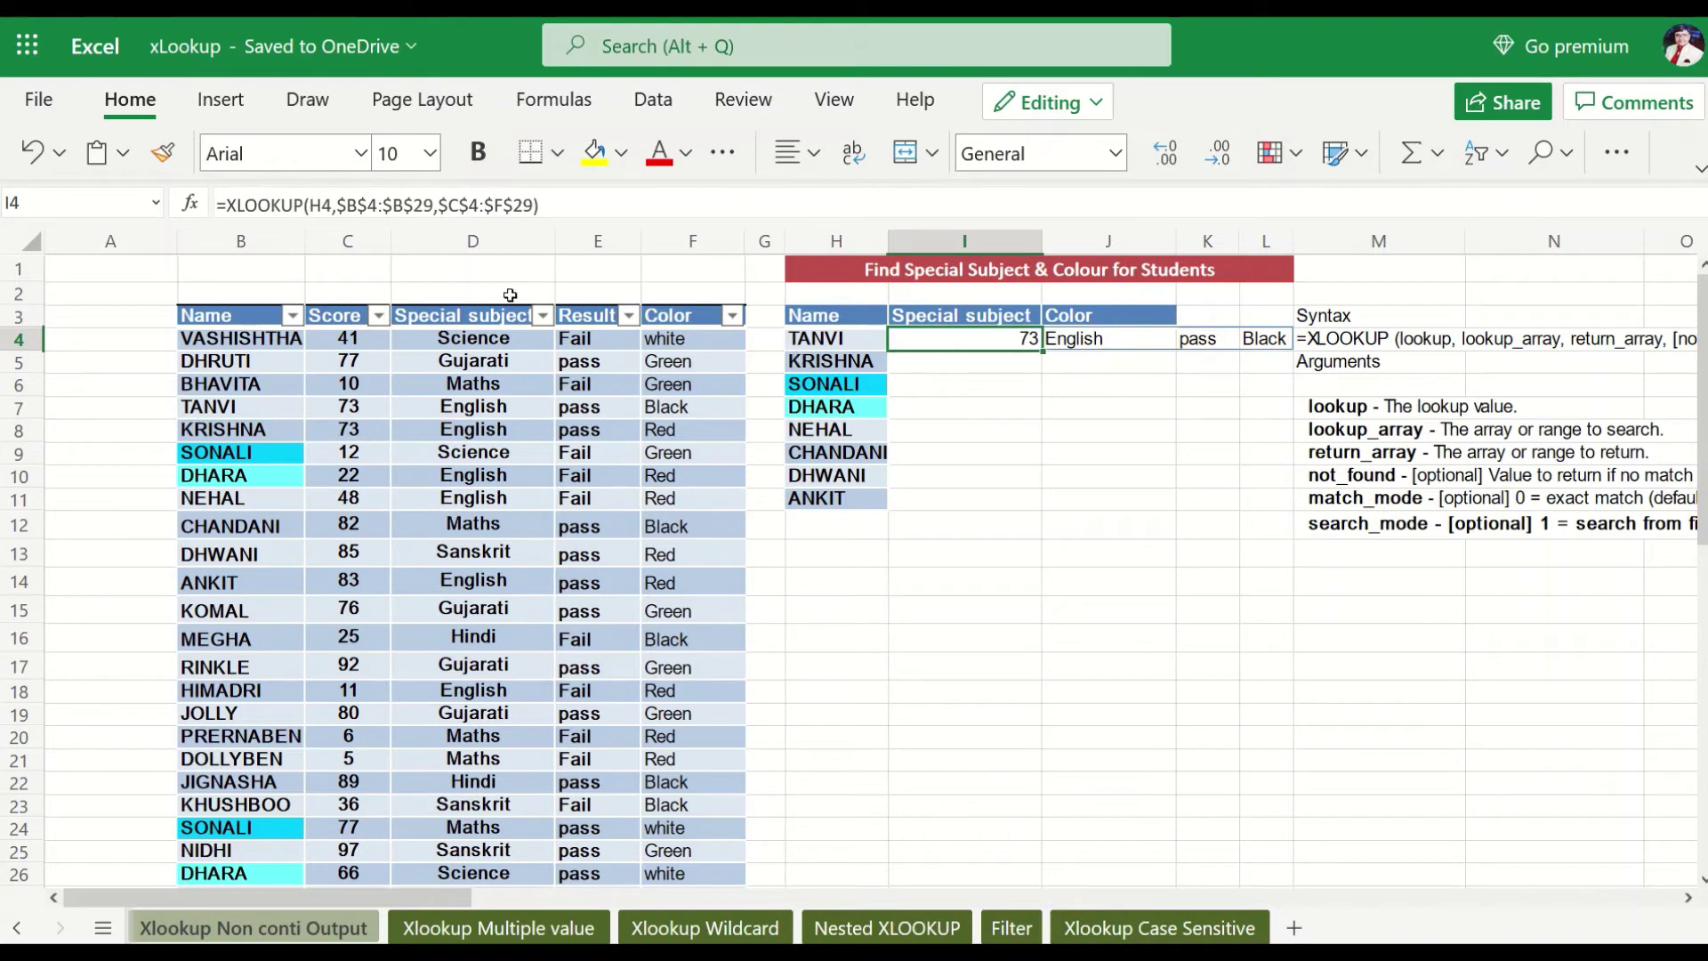
click(228, 205)
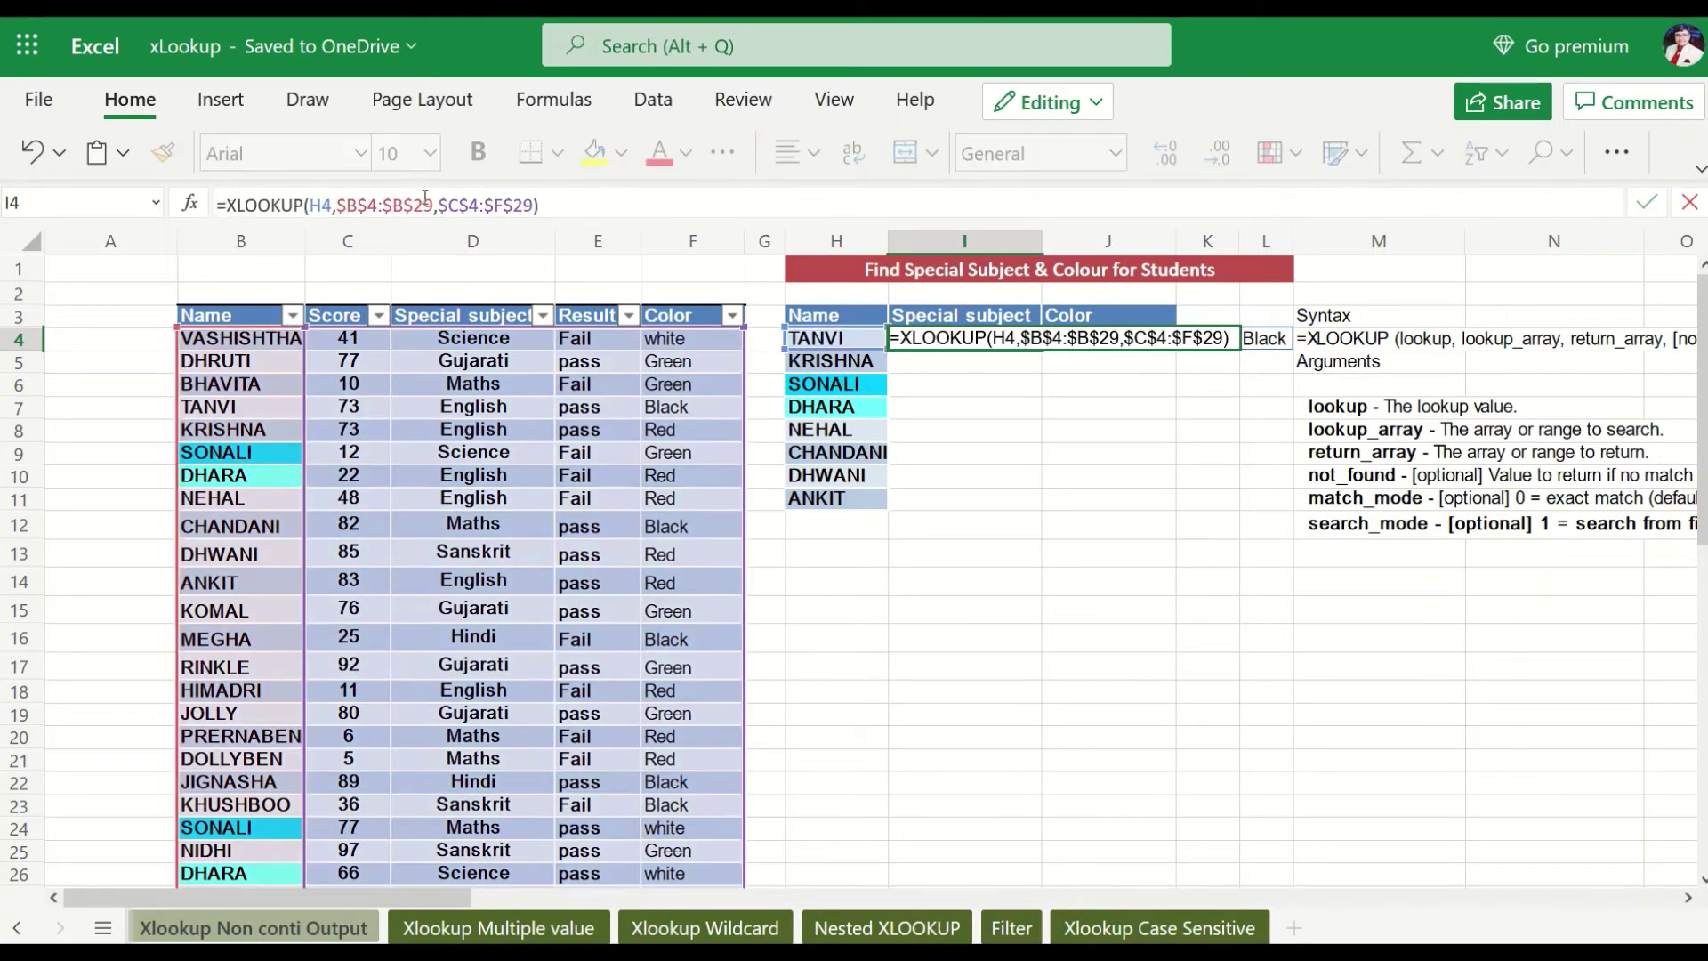
text(Filter)
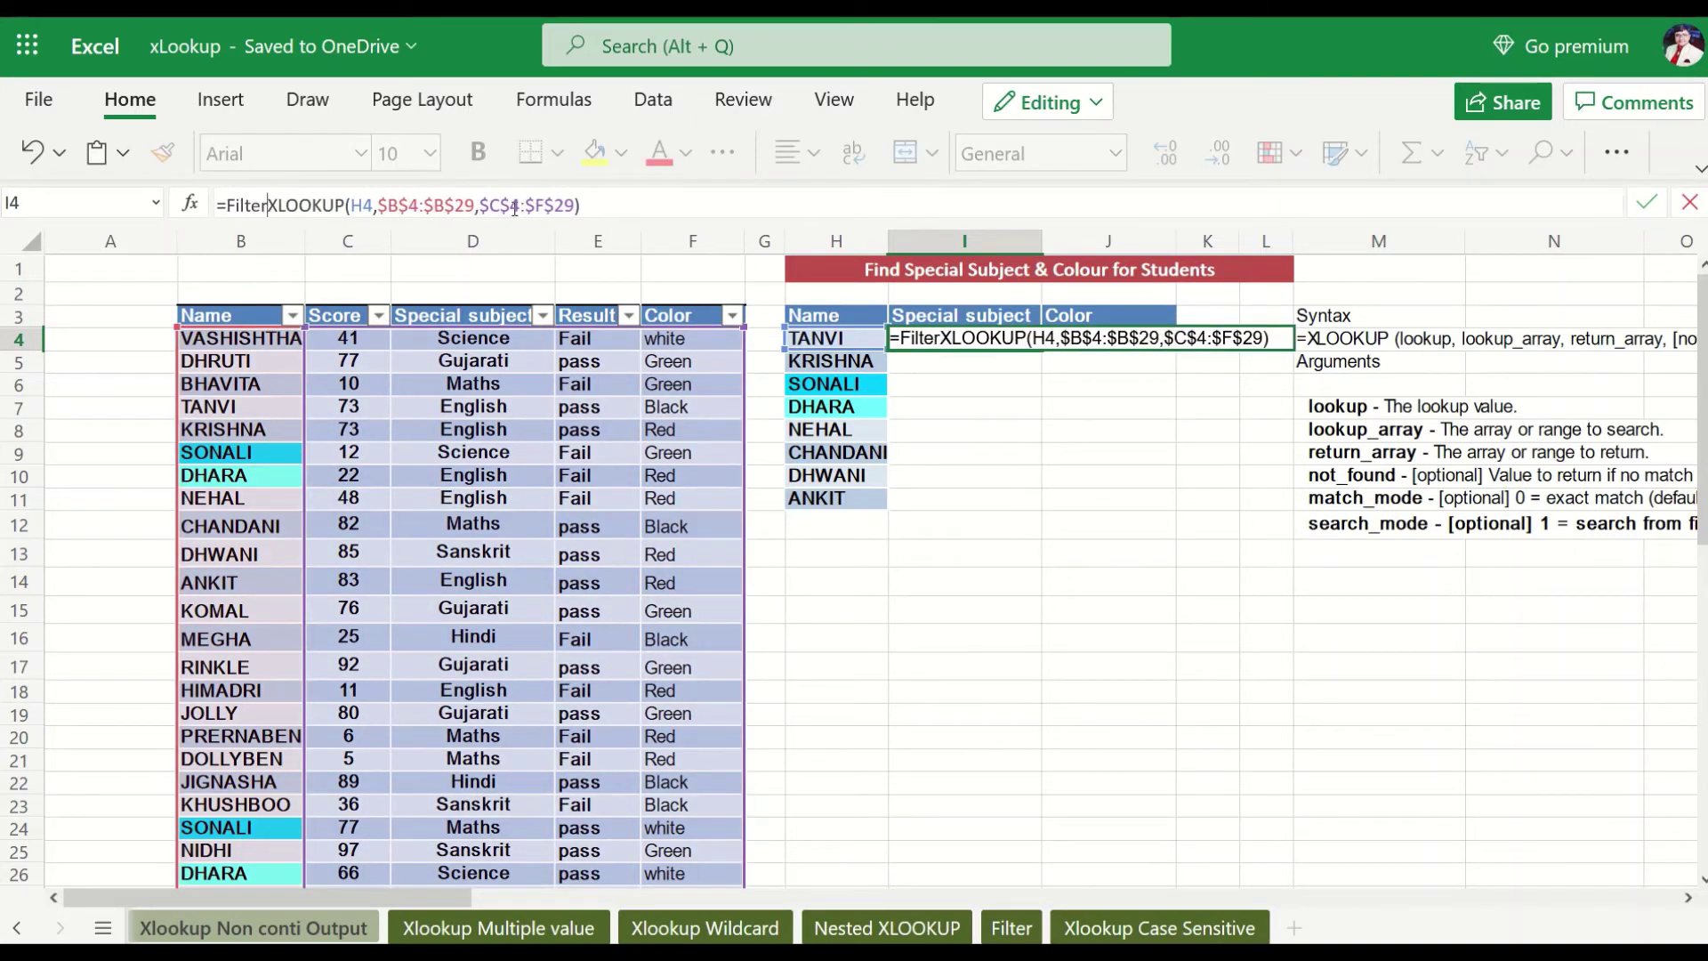
text(()
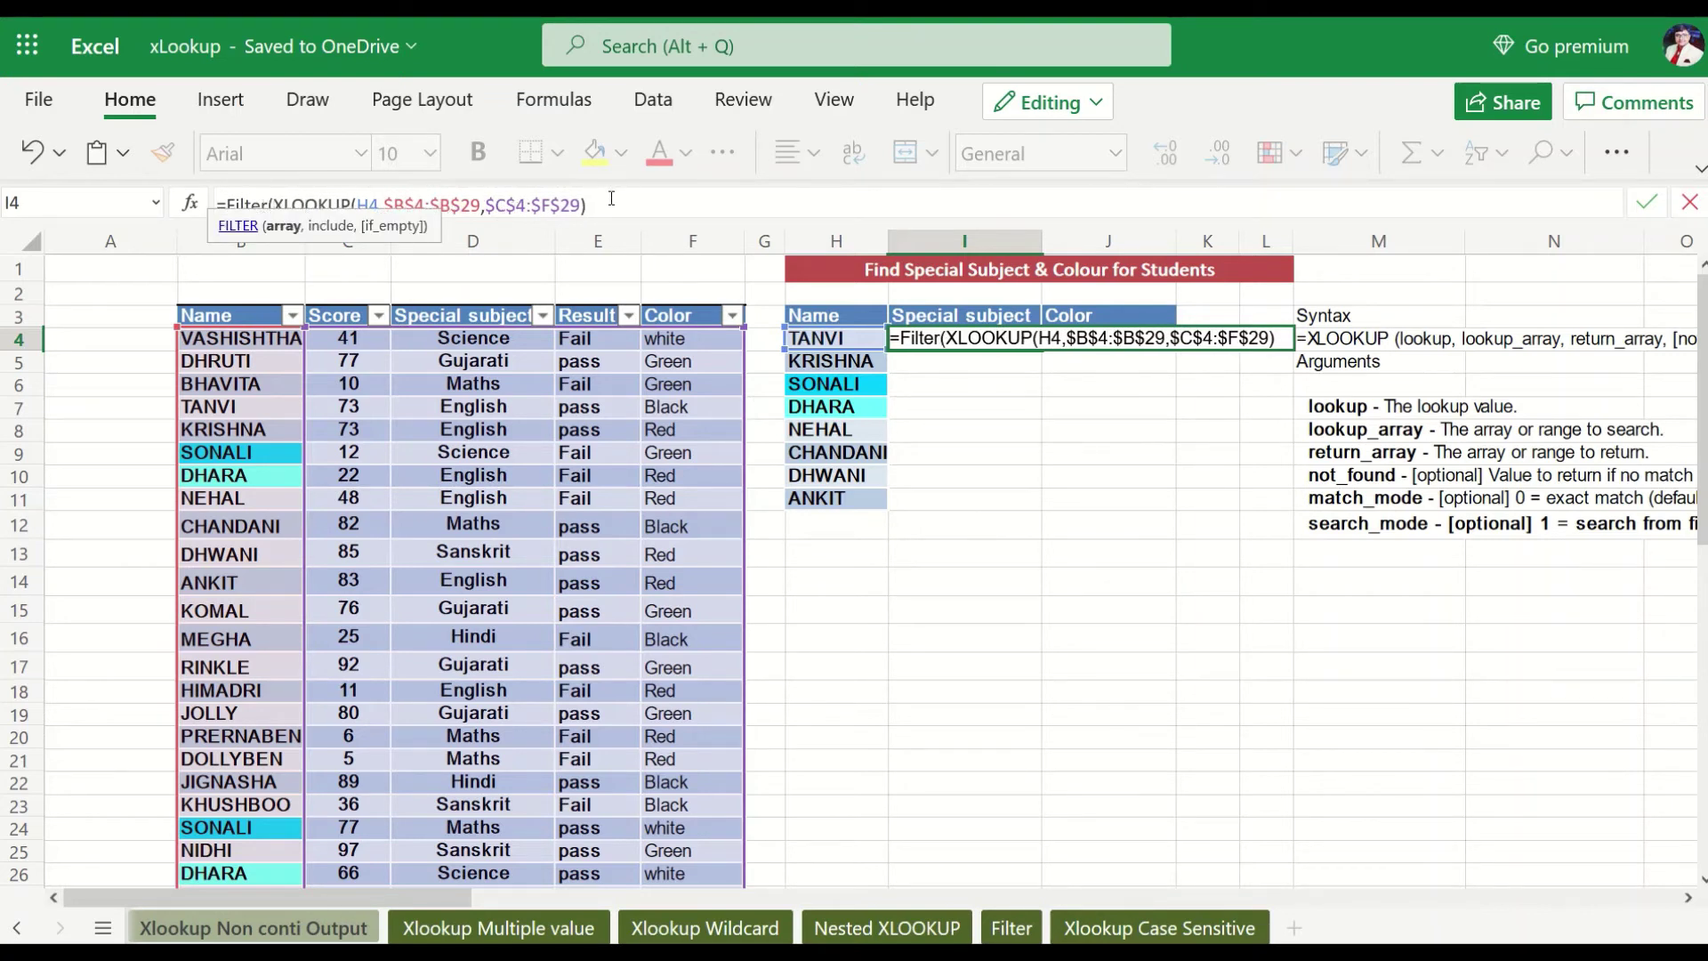
text(,{)
text(0,)
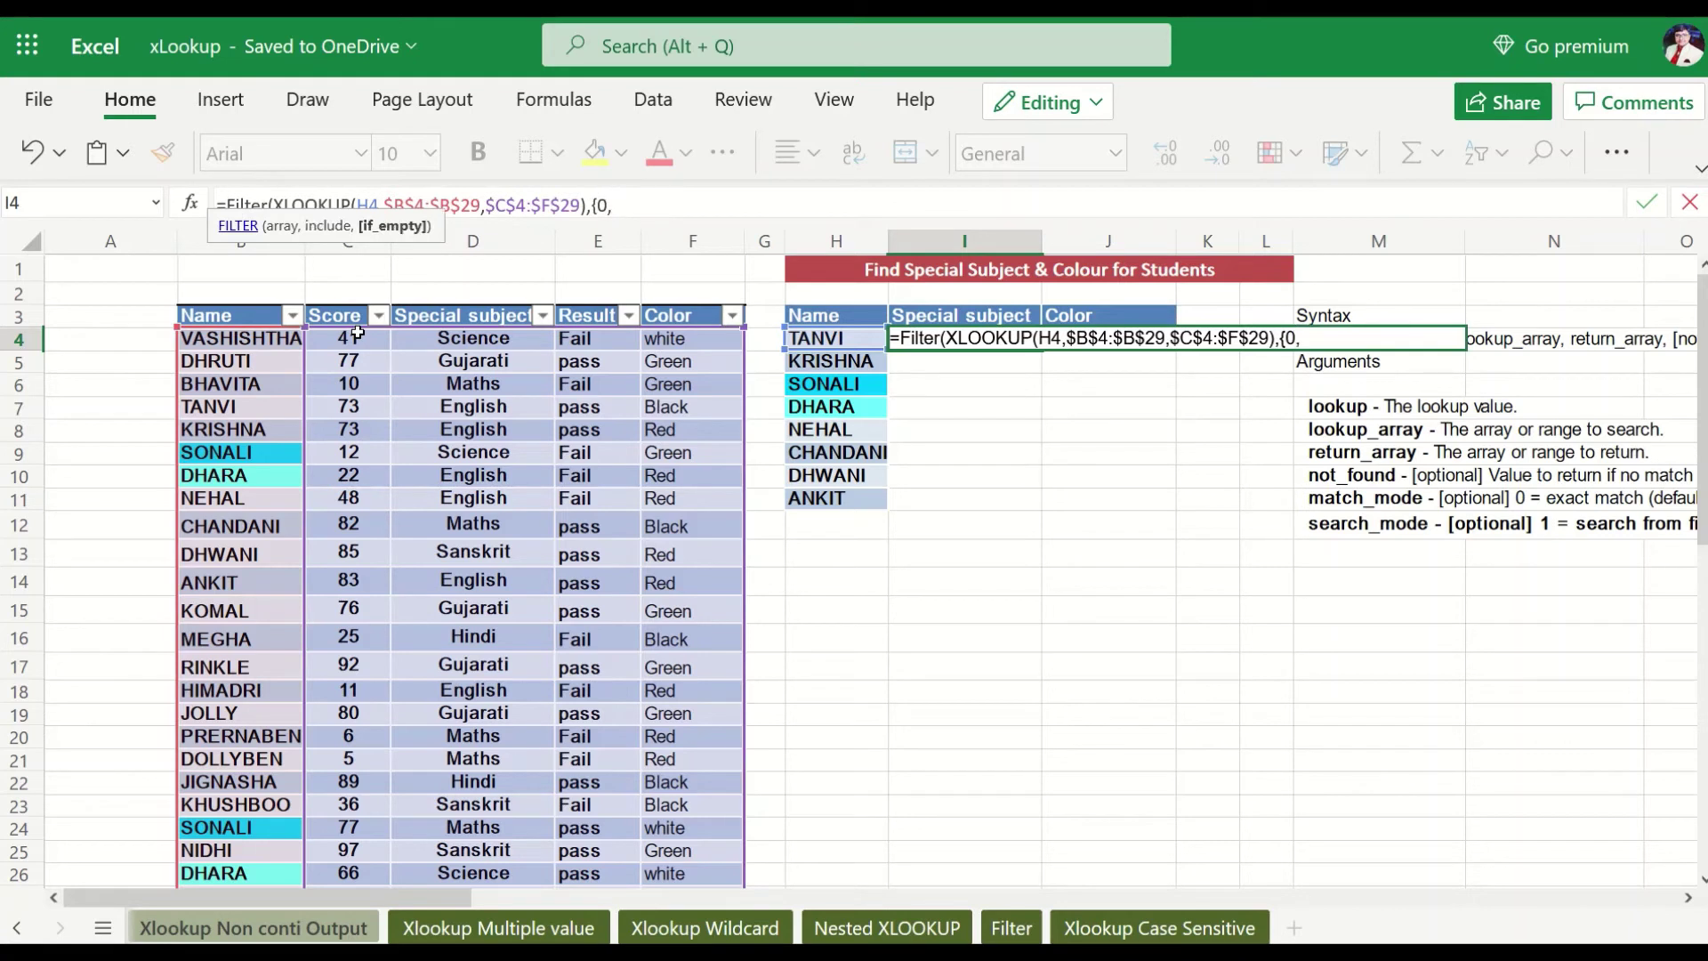
text(1,0)
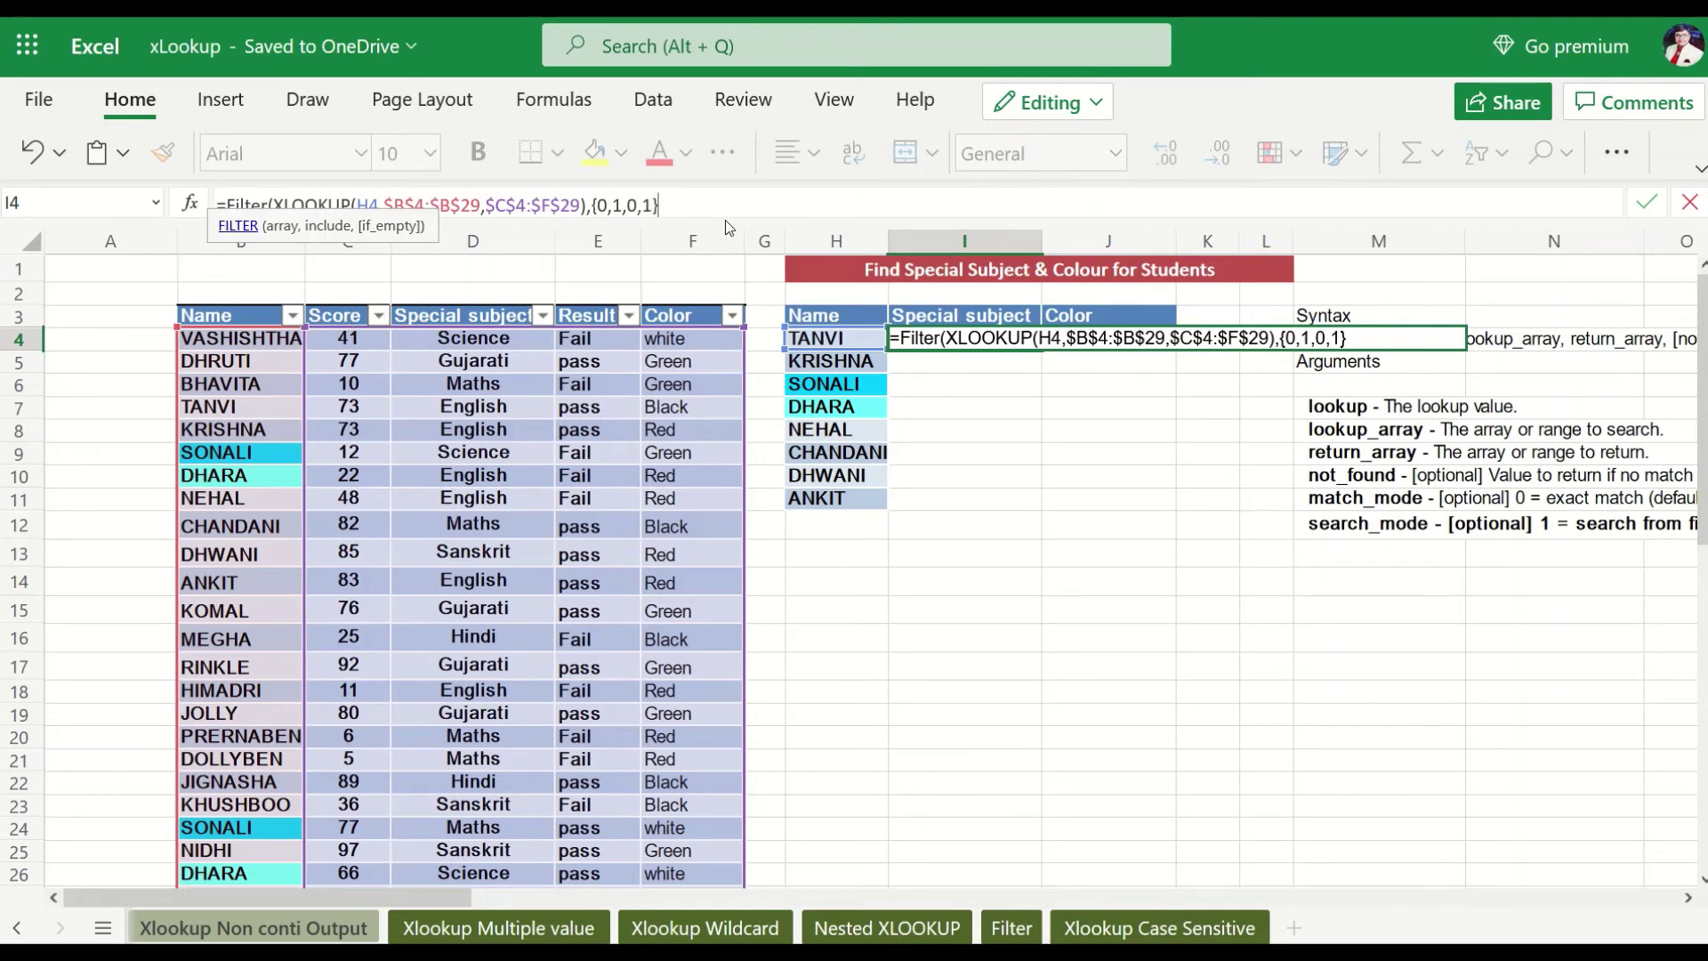
text(,1})
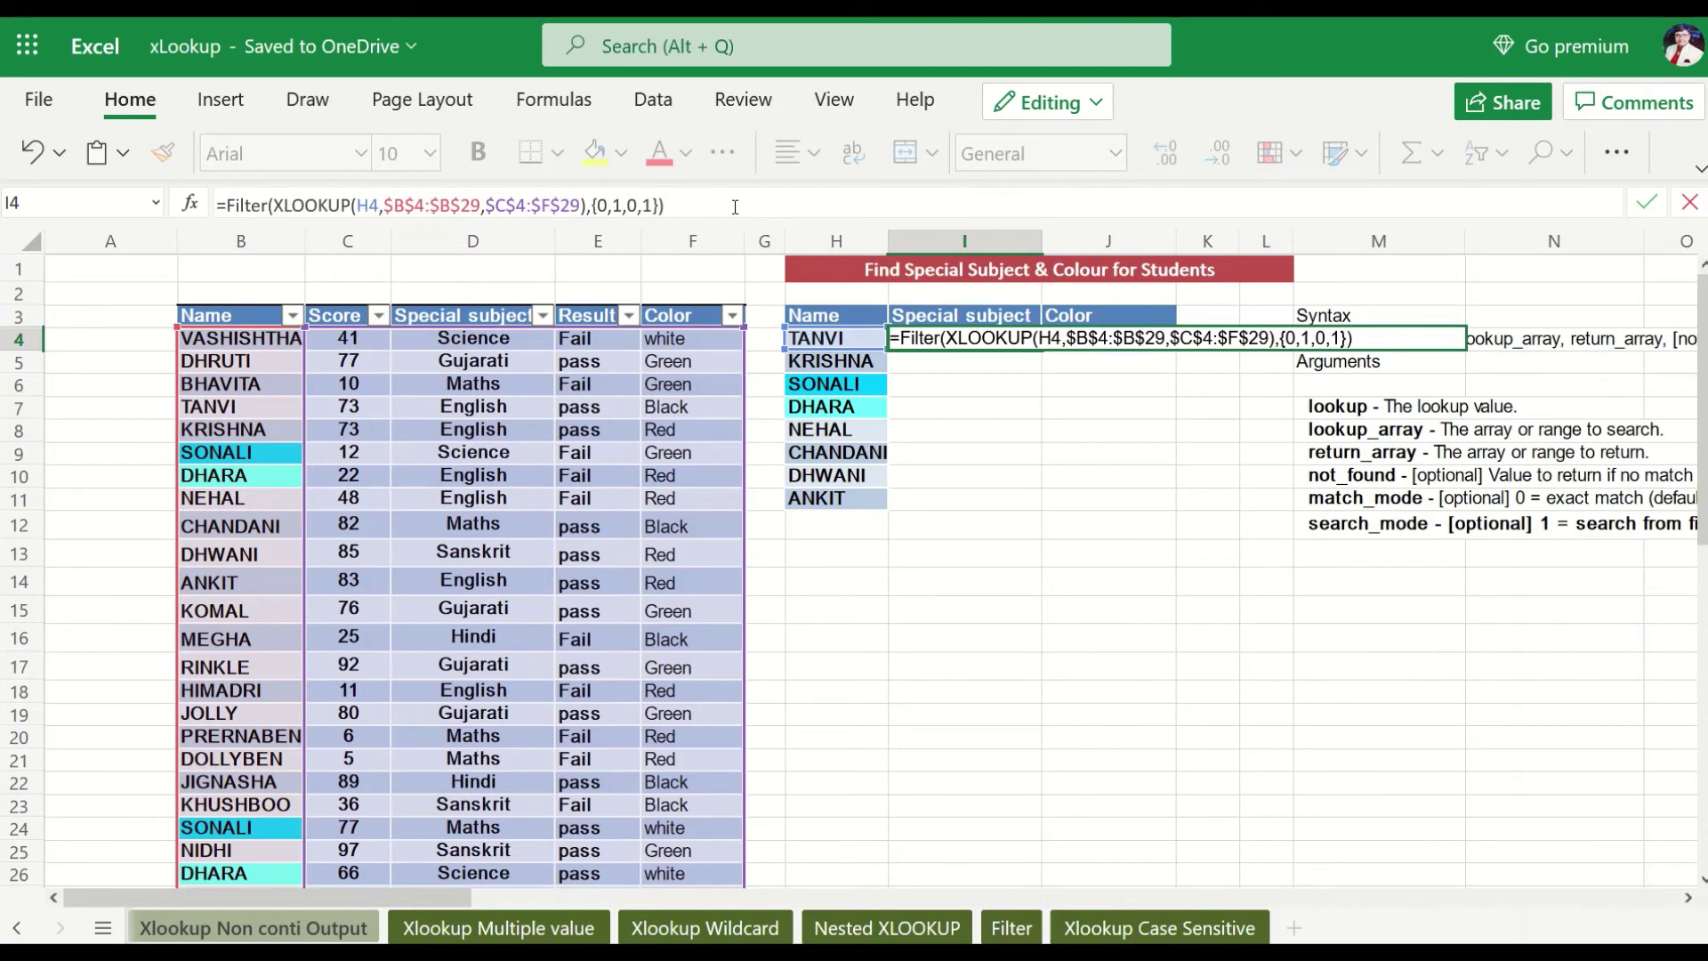
key(Return)
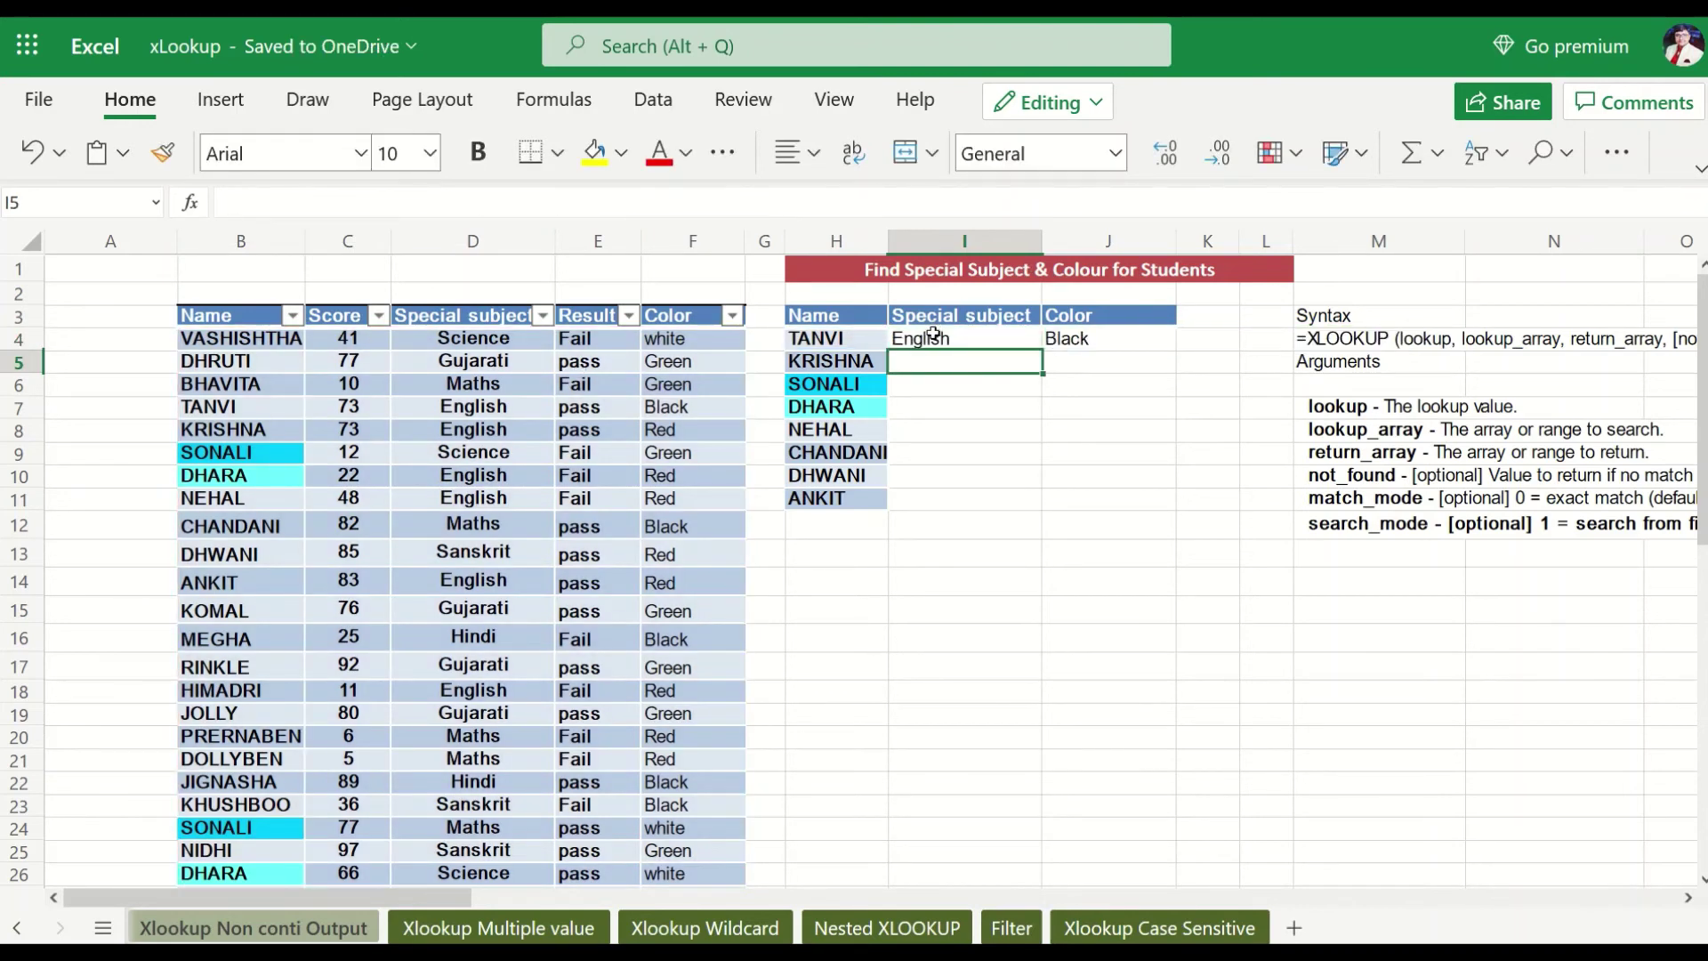
Fill the I4 formula down to I11 for the remaining students and check the copied formulas.
click(929, 336)
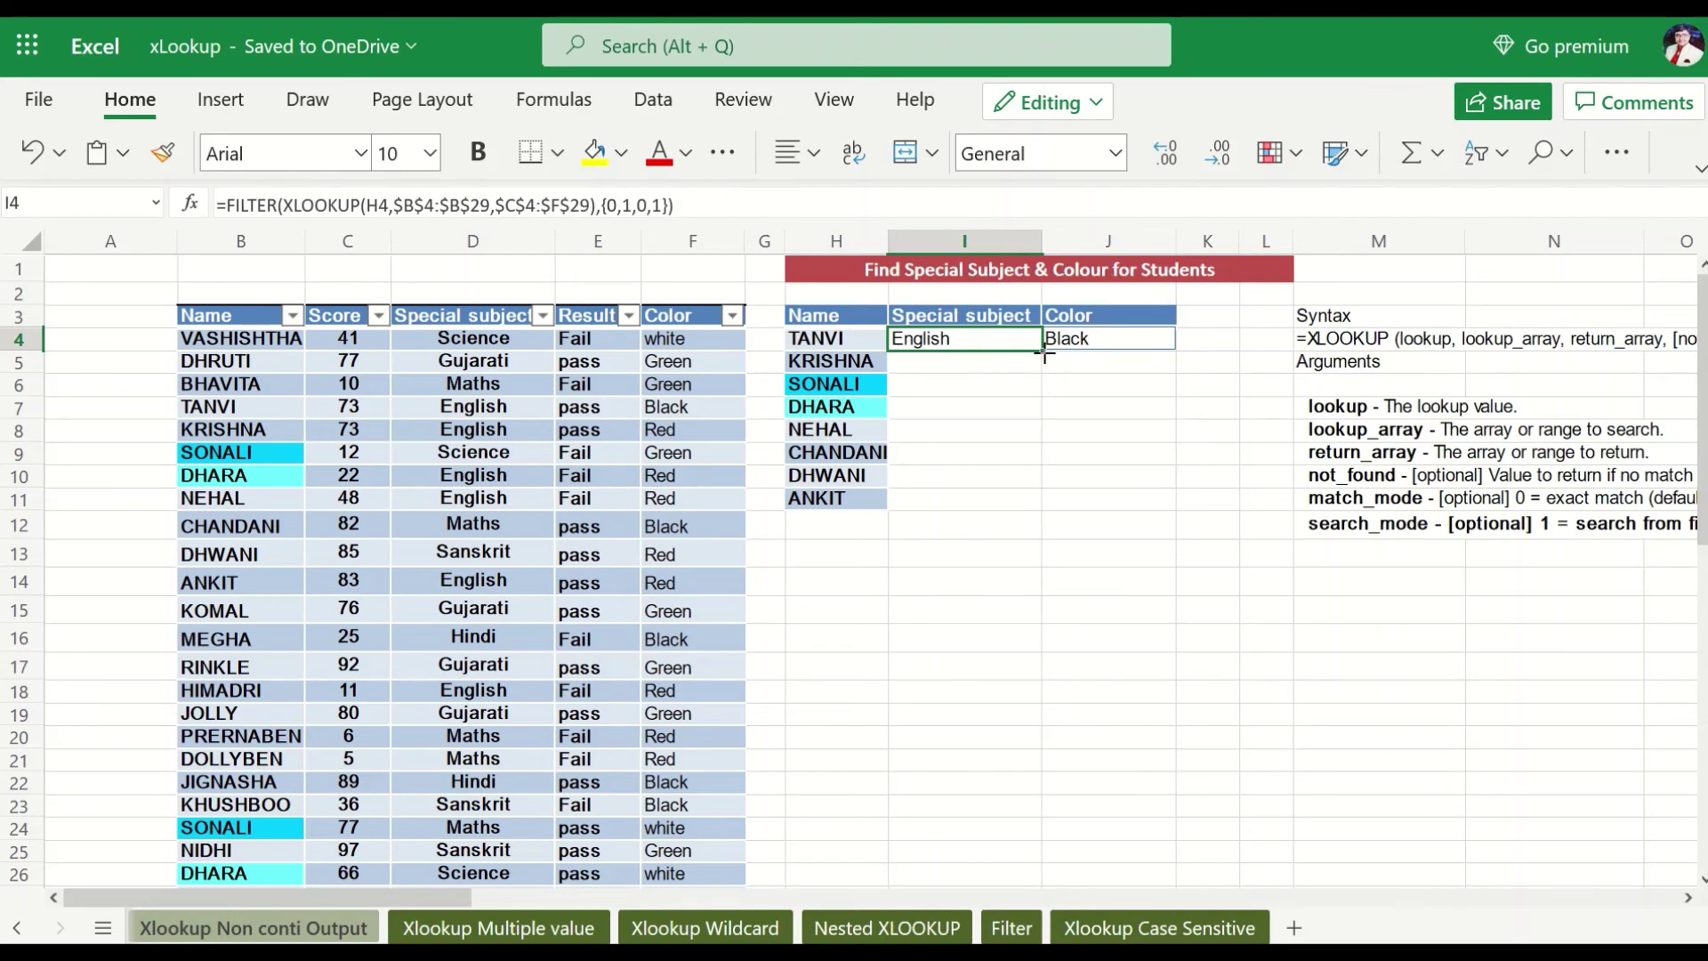
drag(1045, 355, 1039, 486)
click(1112, 534)
click(969, 498)
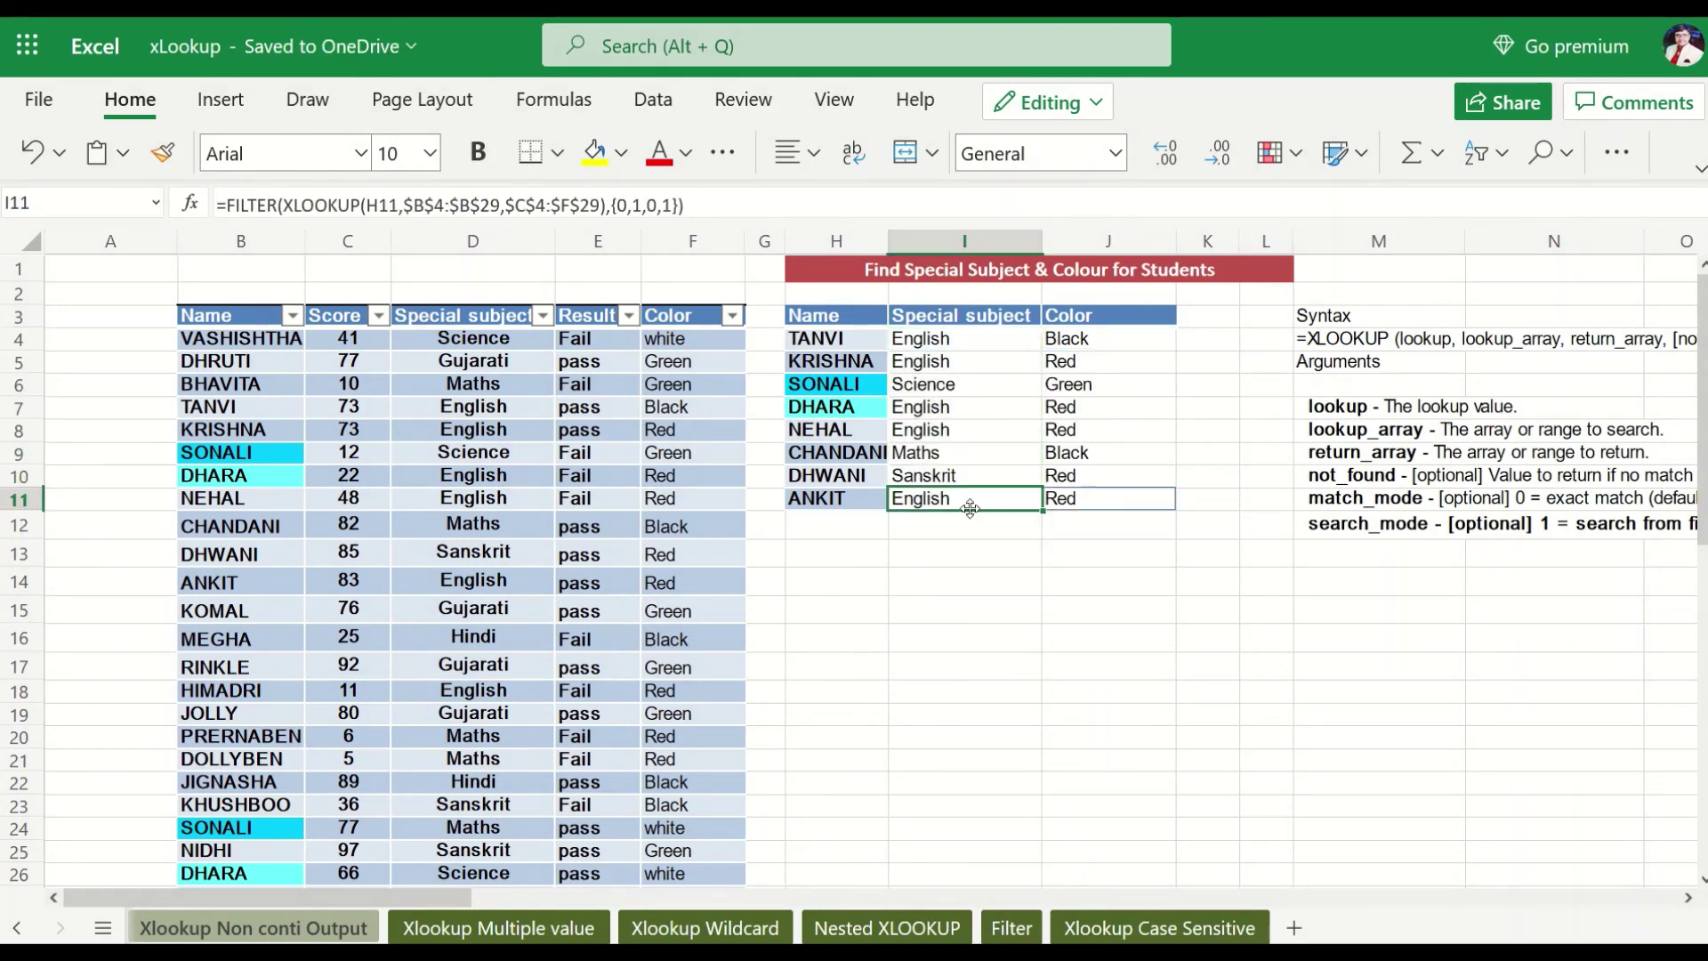
click(1003, 474)
click(992, 454)
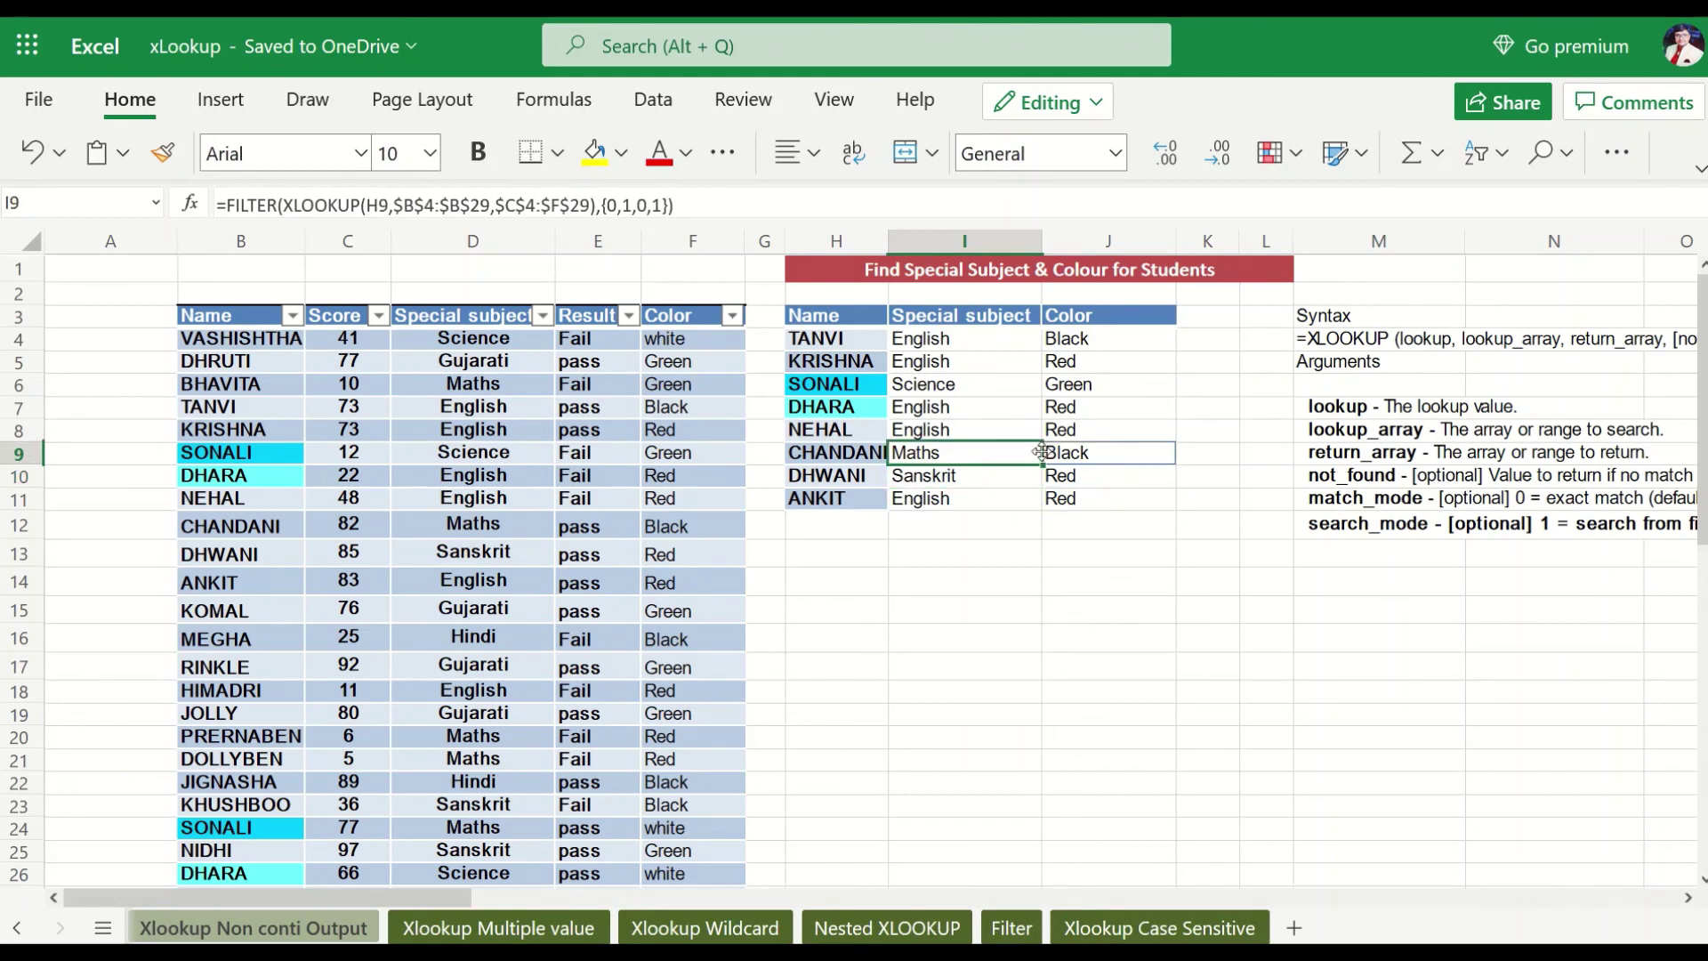
click(944, 343)
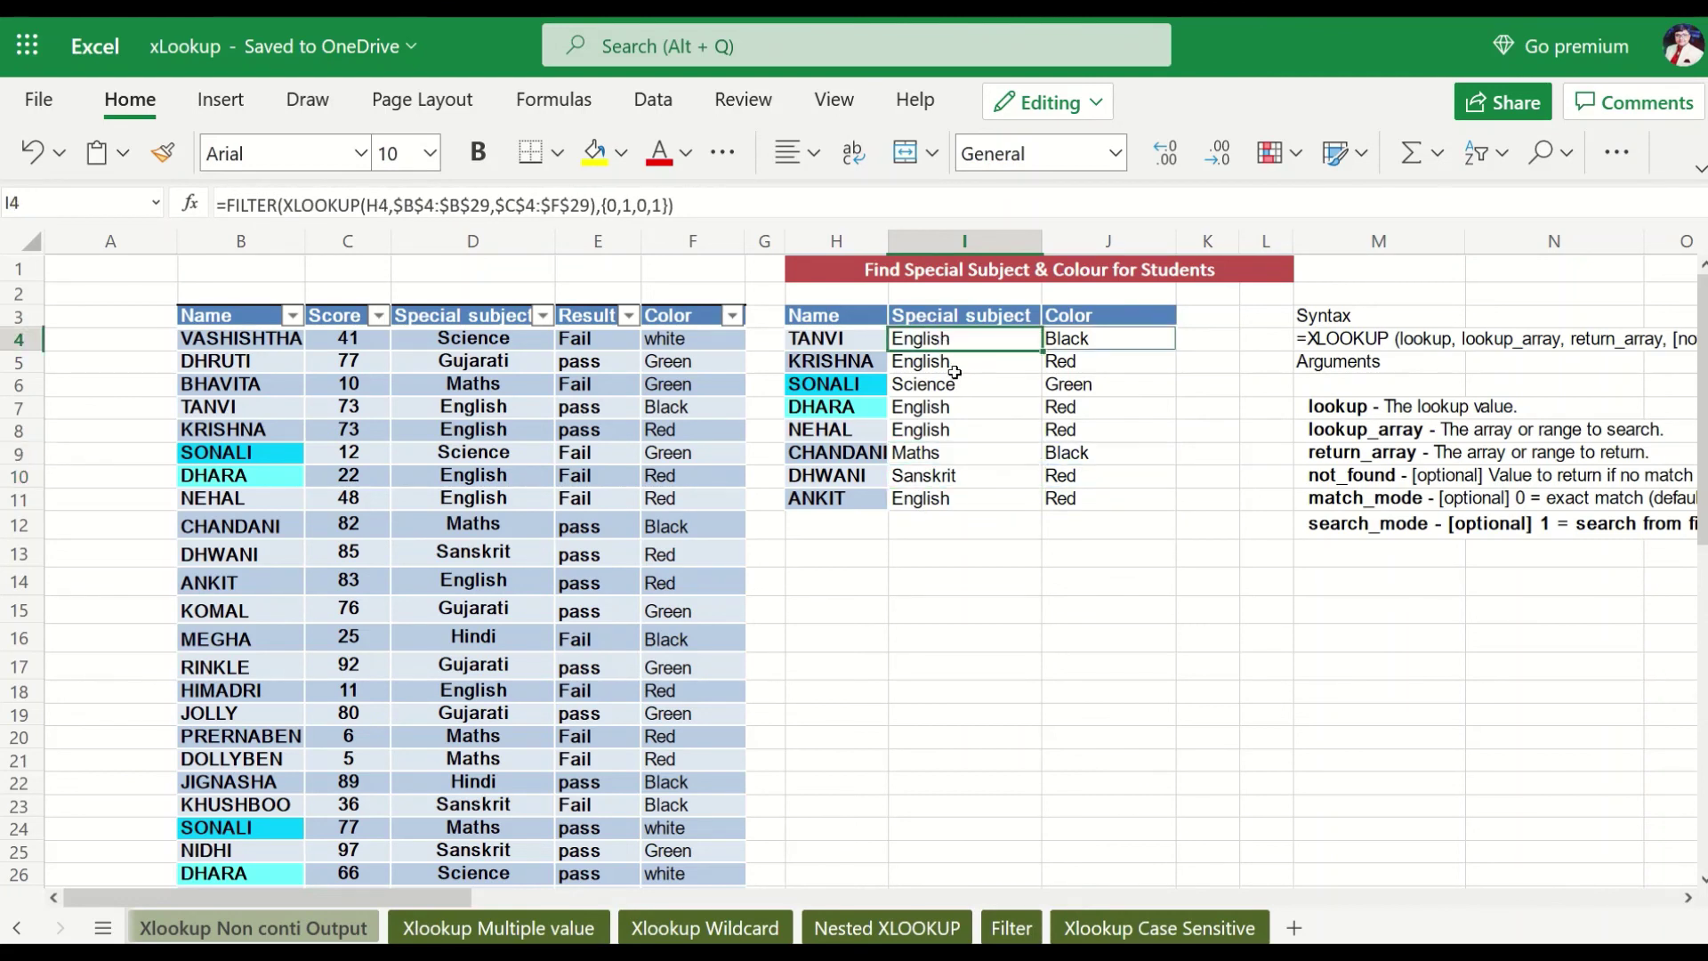